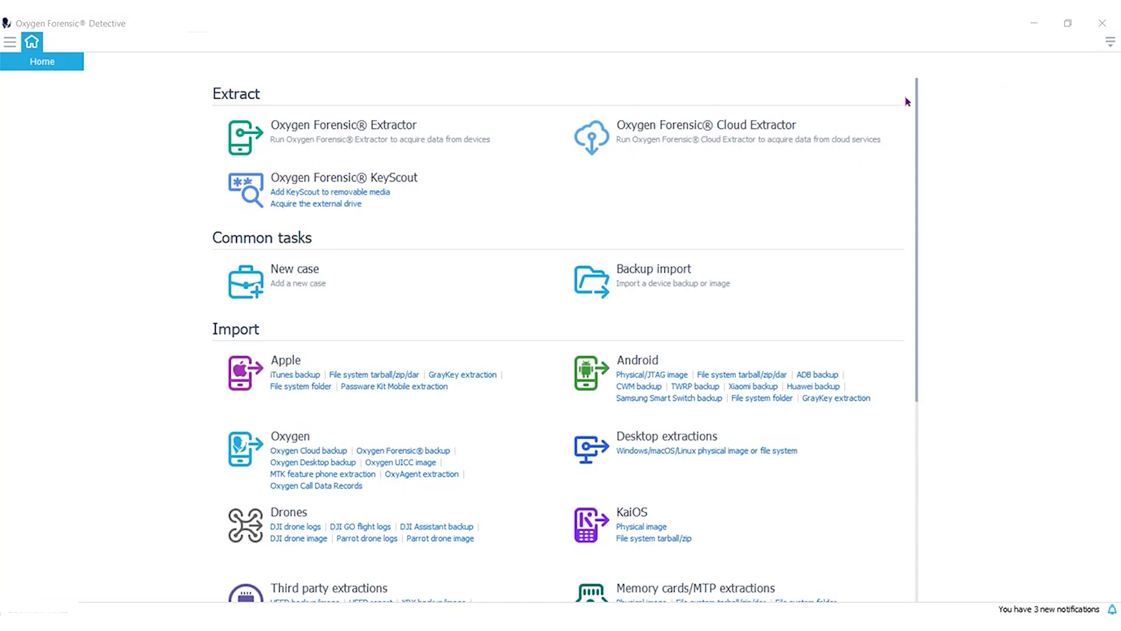
Start a new Cloud Extractor extraction and apply a MEGA account's username and password.
click(676, 130)
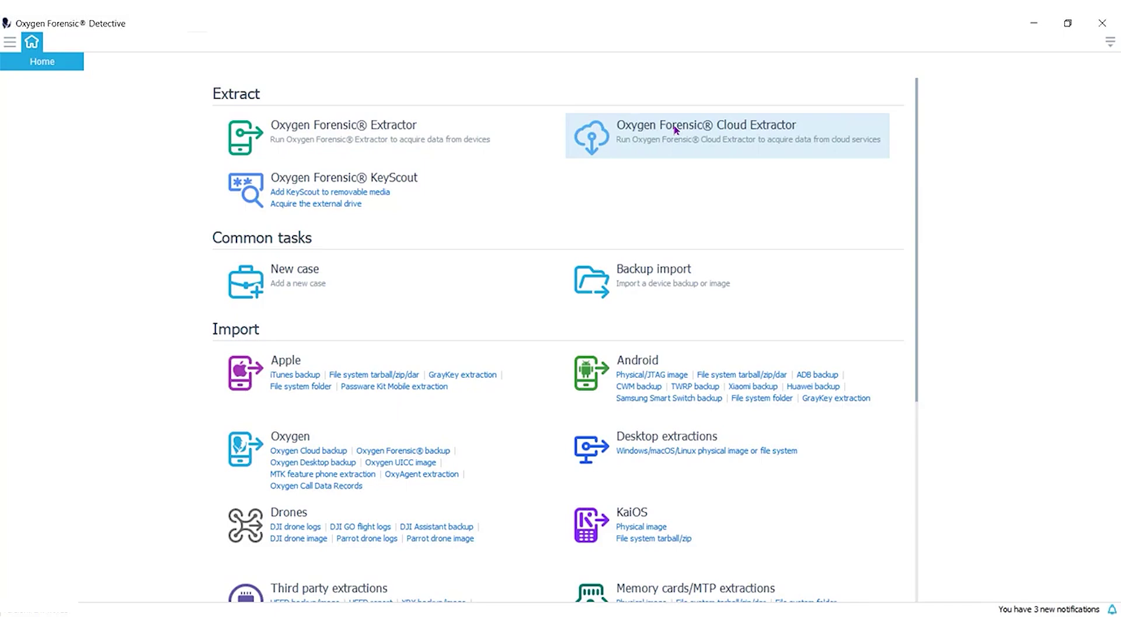
click(516, 166)
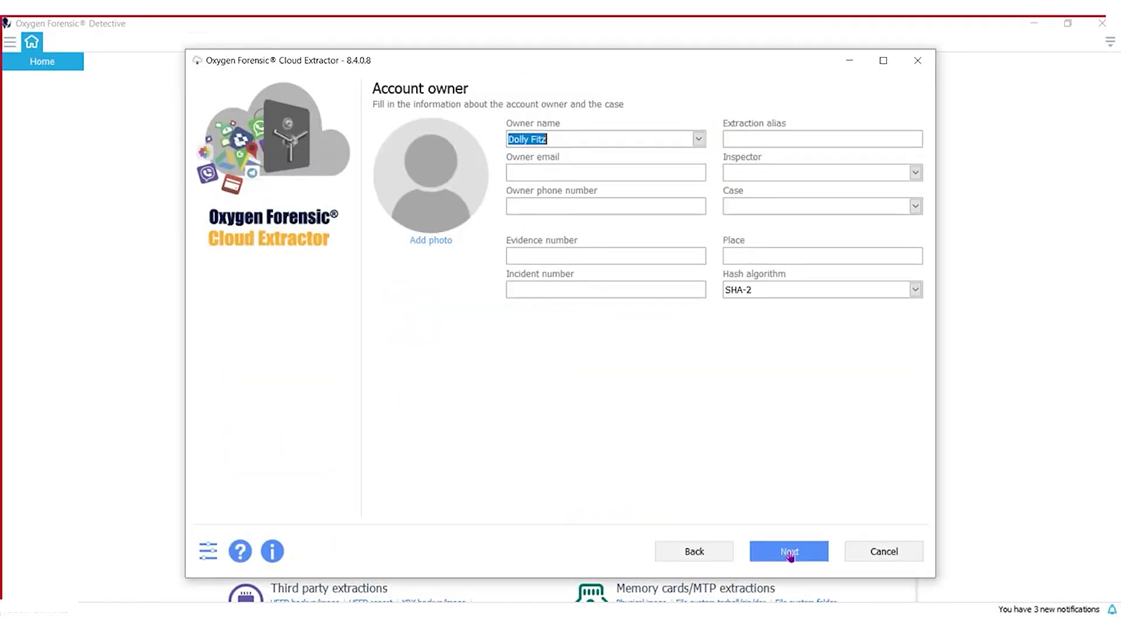
click(789, 551)
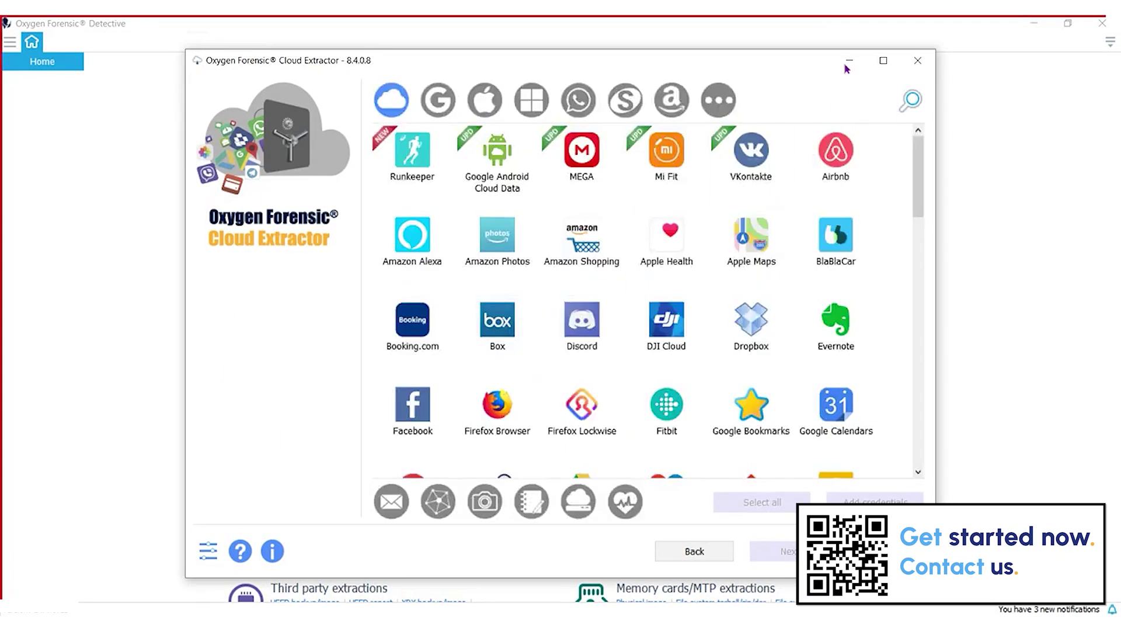
click(884, 61)
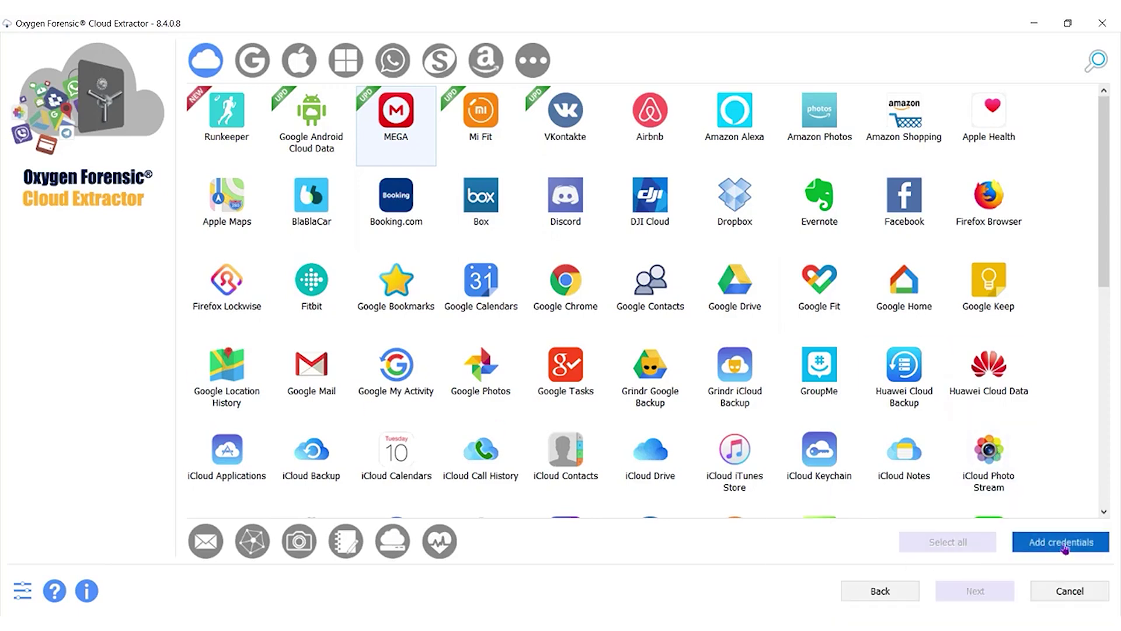
click(1064, 547)
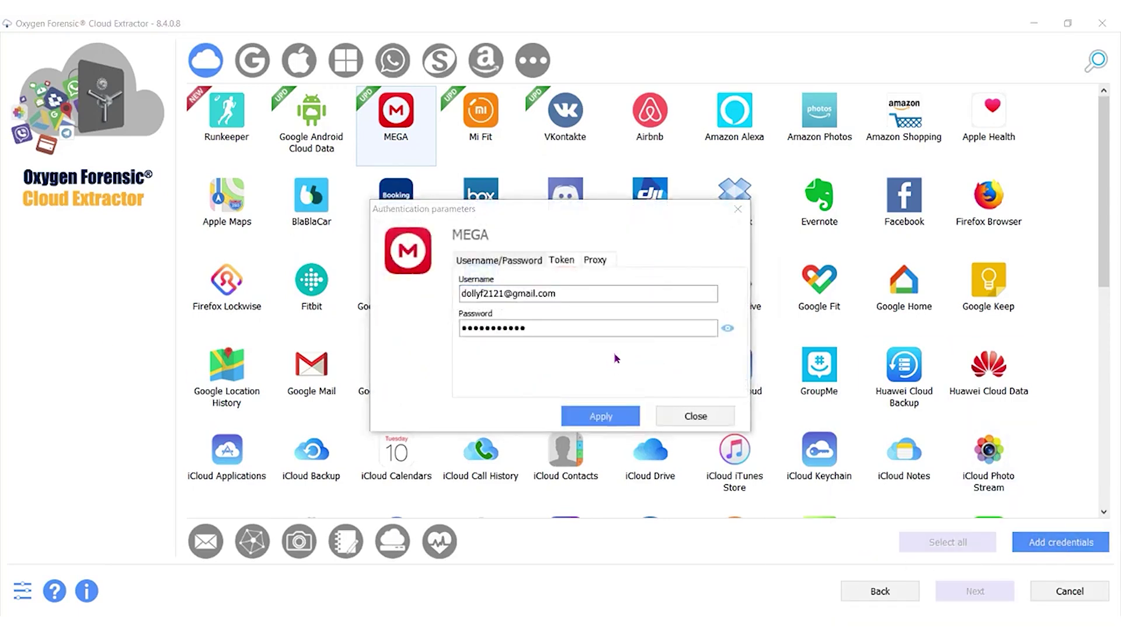
click(611, 417)
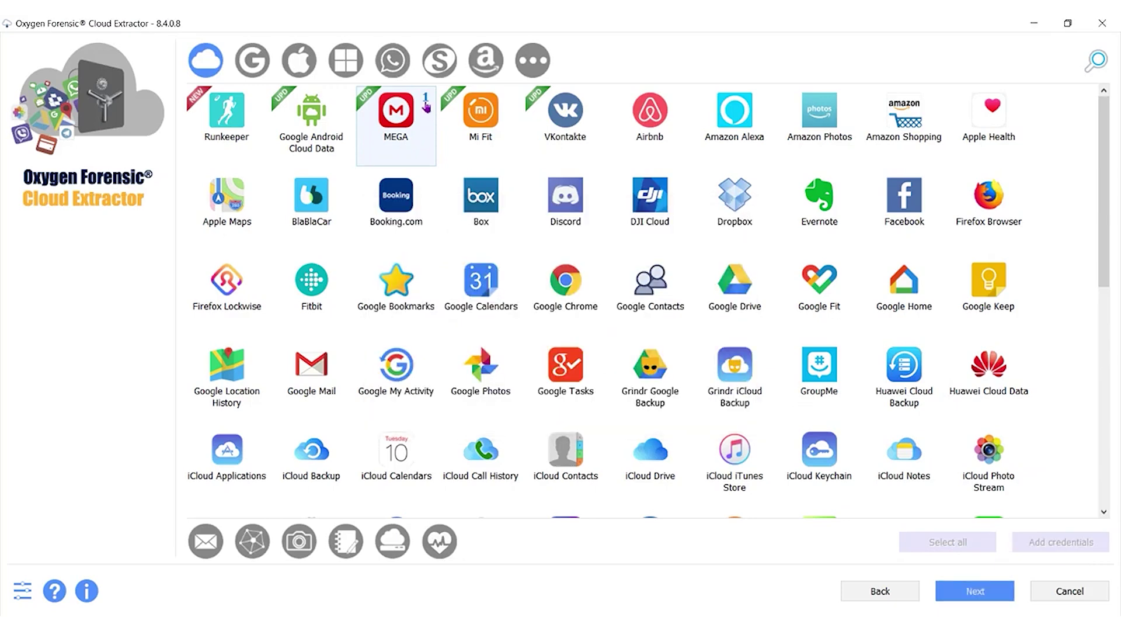
Validate the MEGA account credentials and advance to MEGA's data Categories page.
click(972, 591)
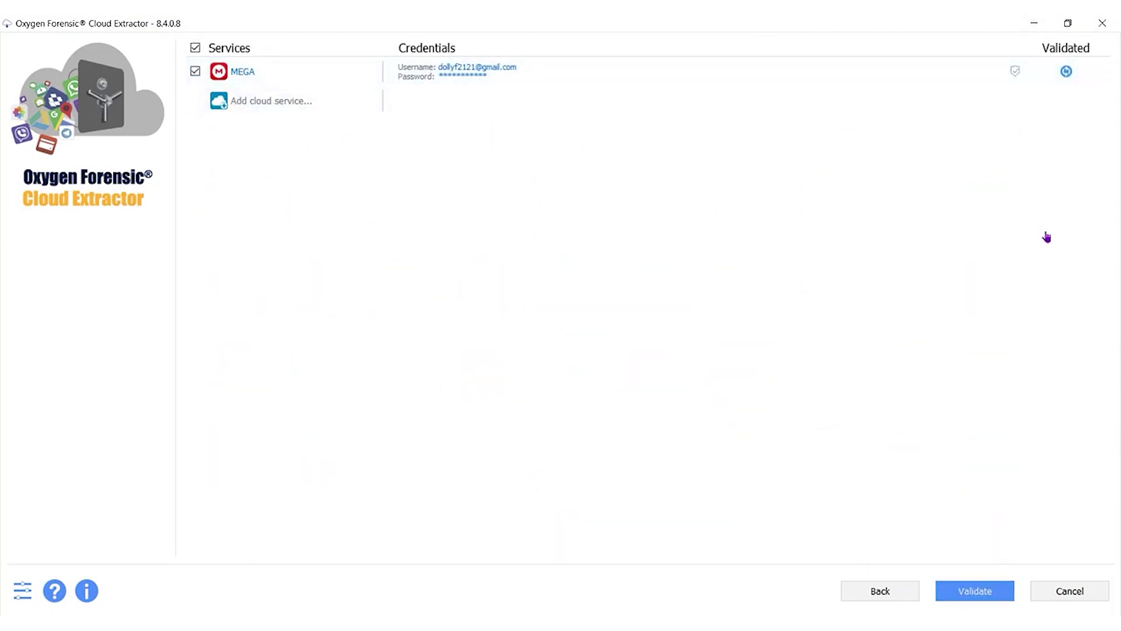
click(21, 591)
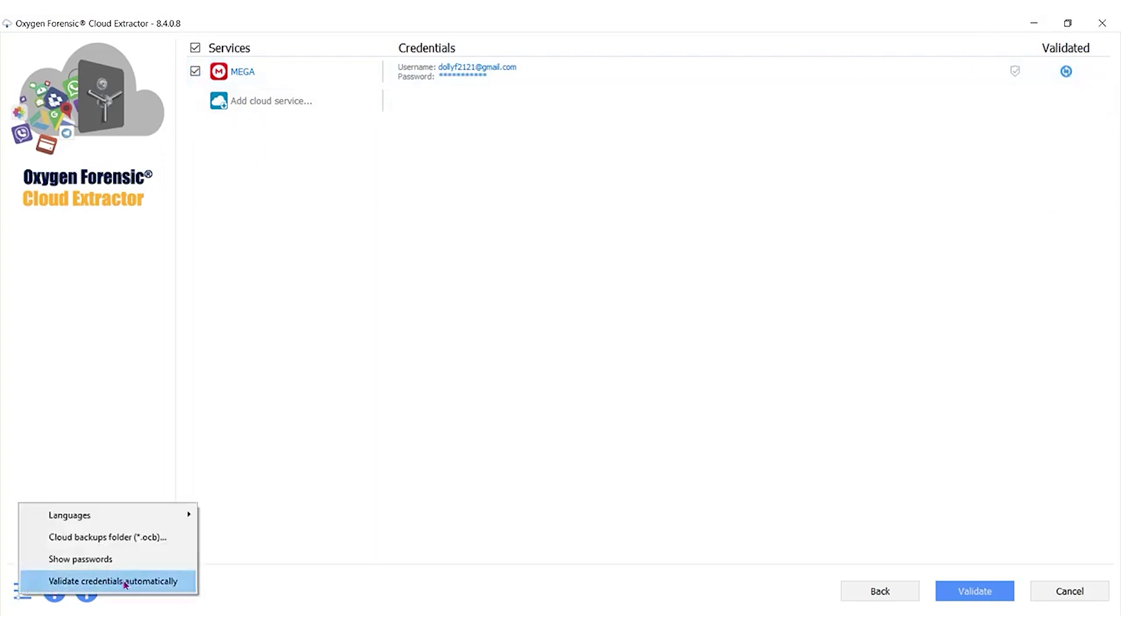
click(701, 404)
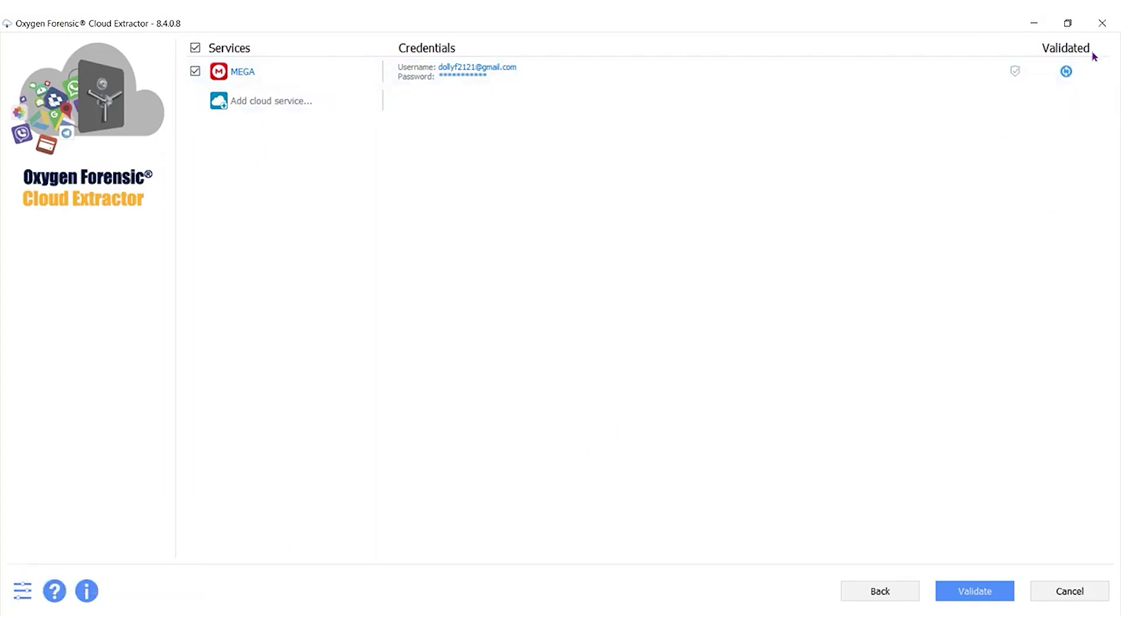
click(1067, 72)
click(977, 591)
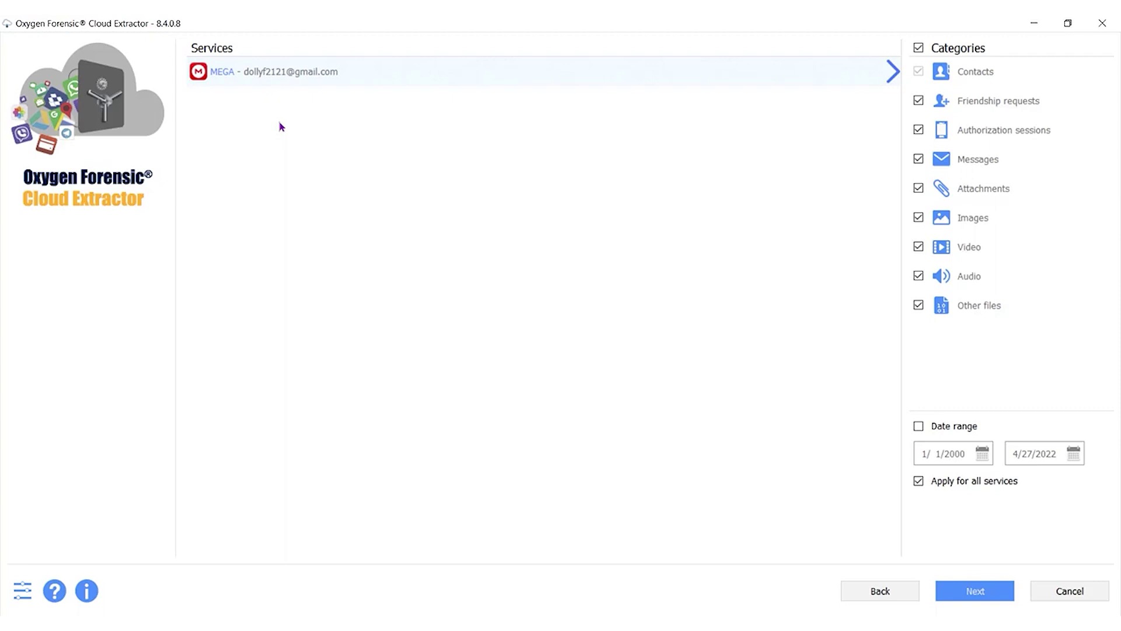
Run the MEGA extraction to completion: 111 MB with 13 messages and 22 images.
click(984, 595)
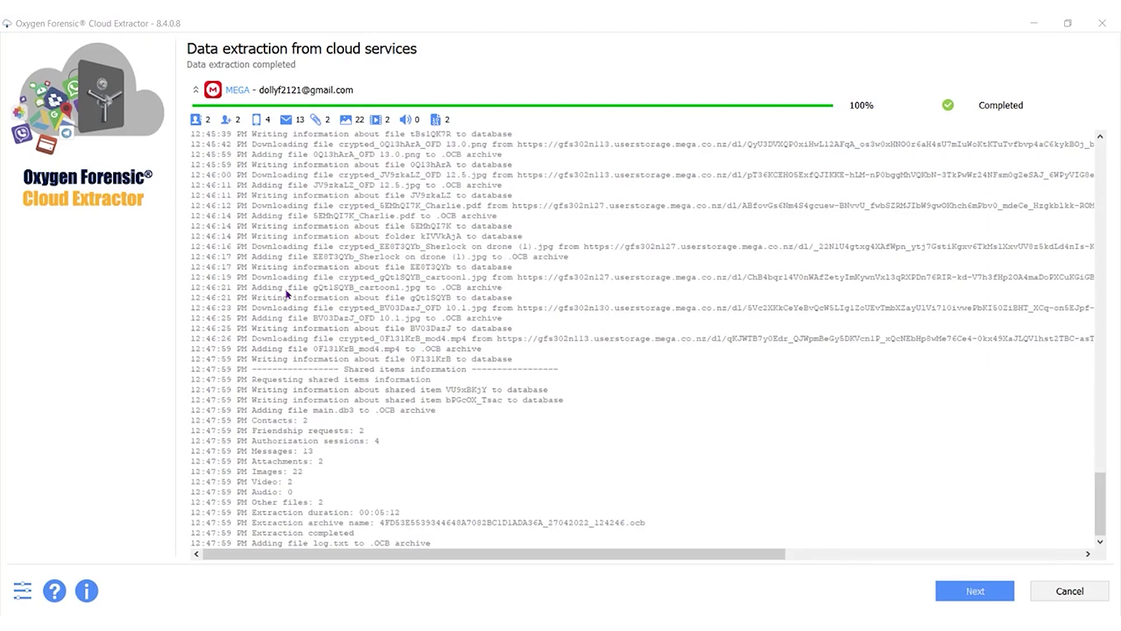
click(973, 583)
click(974, 584)
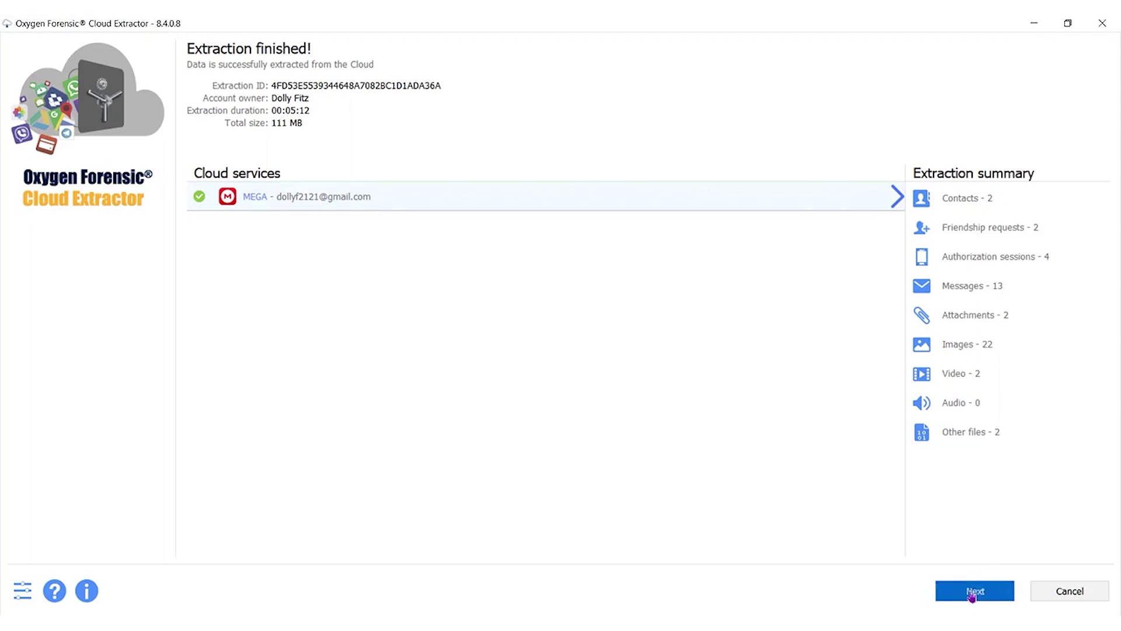
Open the extracted MEGA backup in Oxygen Forensic Detective.
click(976, 592)
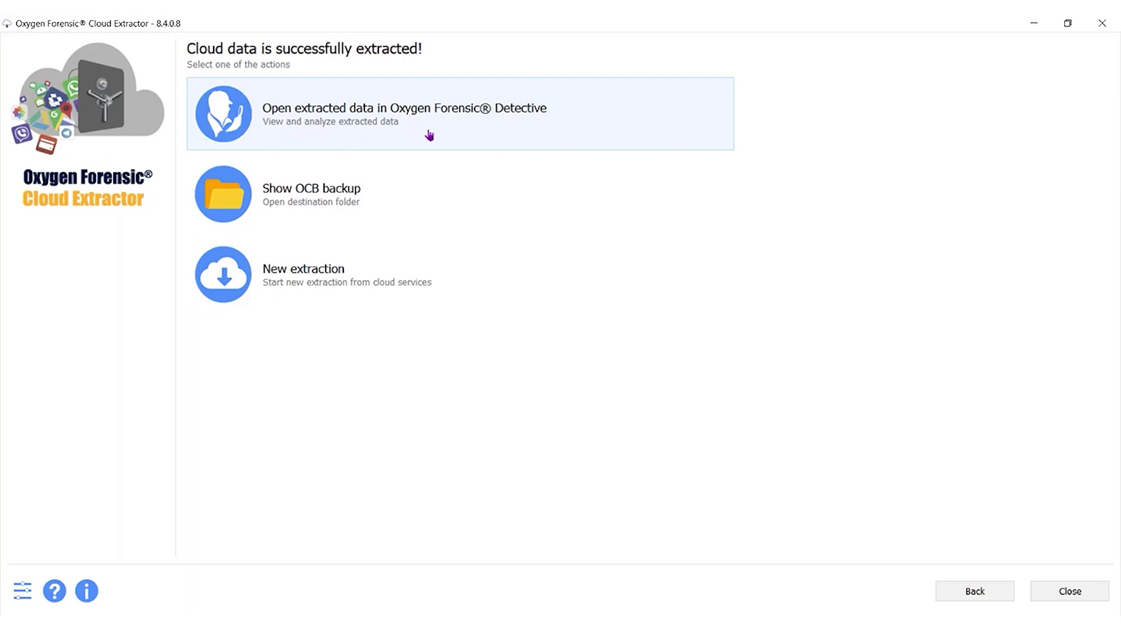
click(429, 135)
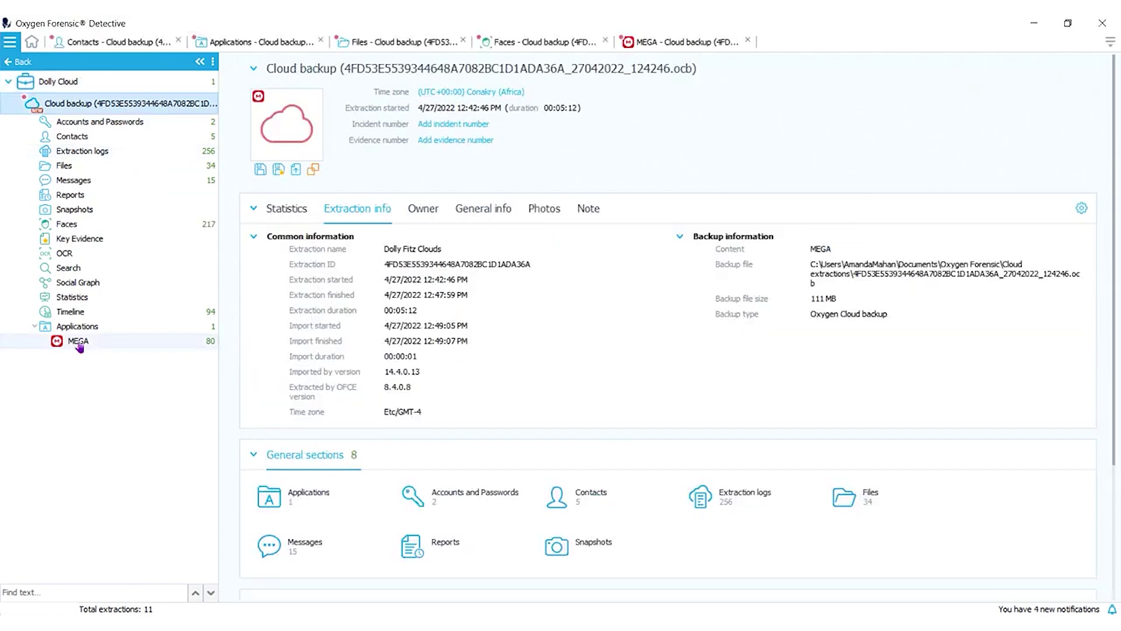
Browse MEGA's parsed folders down to the Rubbish bin file, ending on the Dolly Cloud case overview.
click(78, 341)
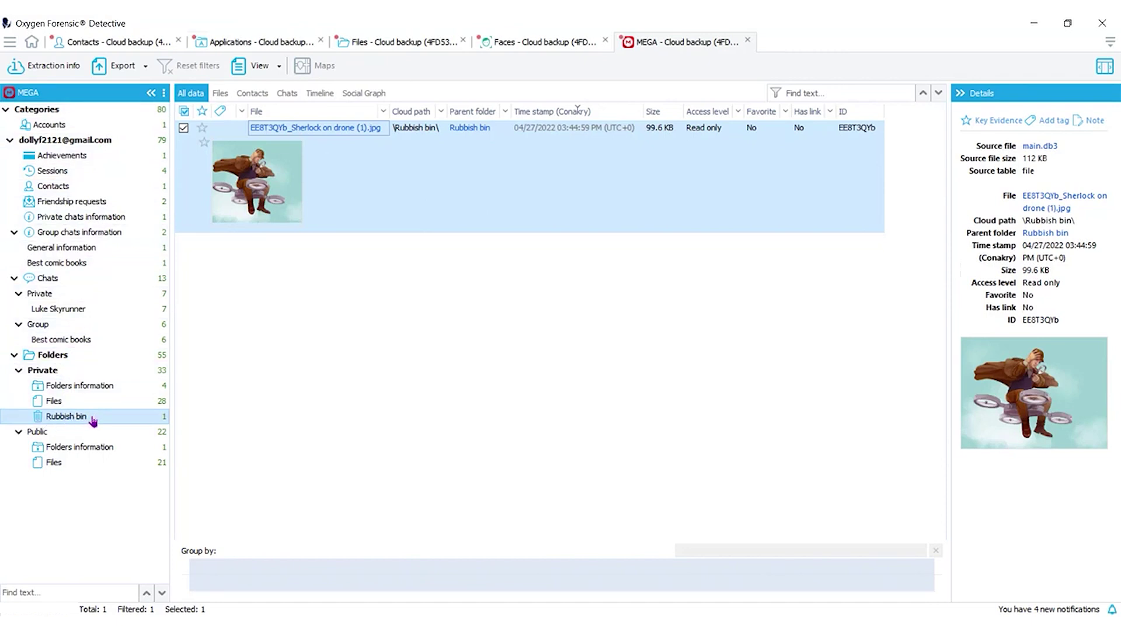
mouse_move(93, 419)
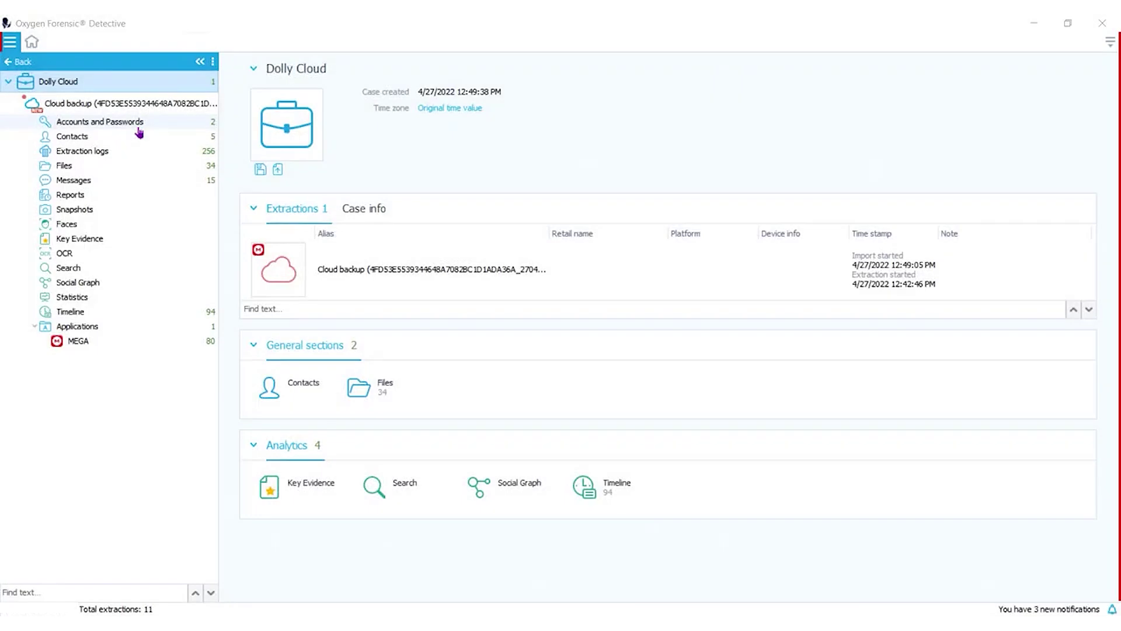
View the MEGA contacts with all 13 communications shown, then display the backup's Extraction info.
click(139, 142)
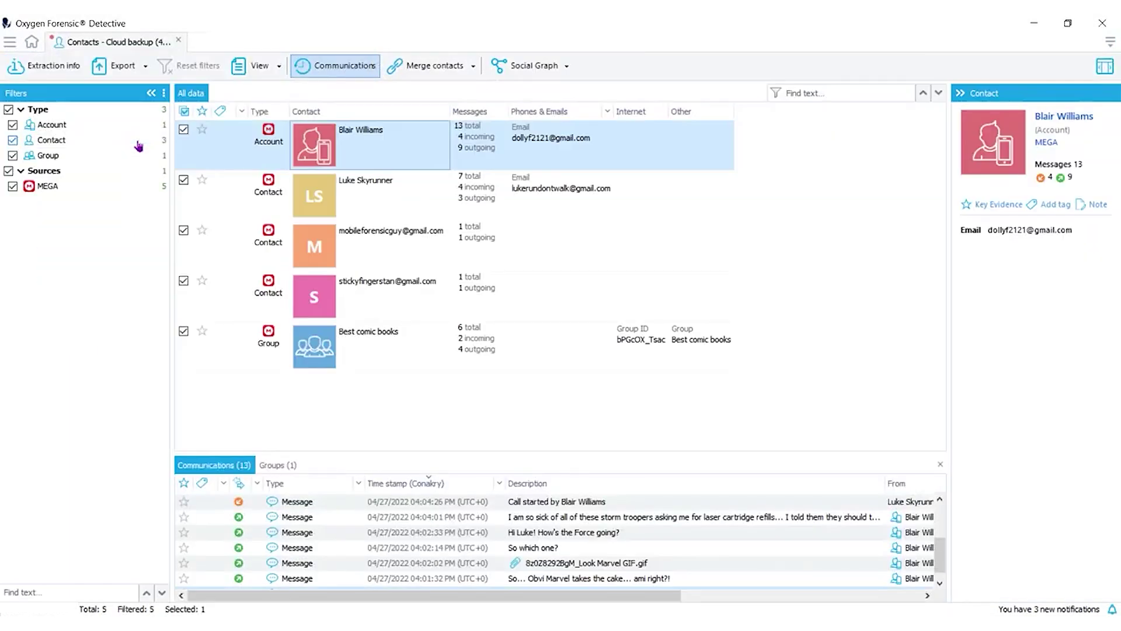
drag(526, 453, 514, 425)
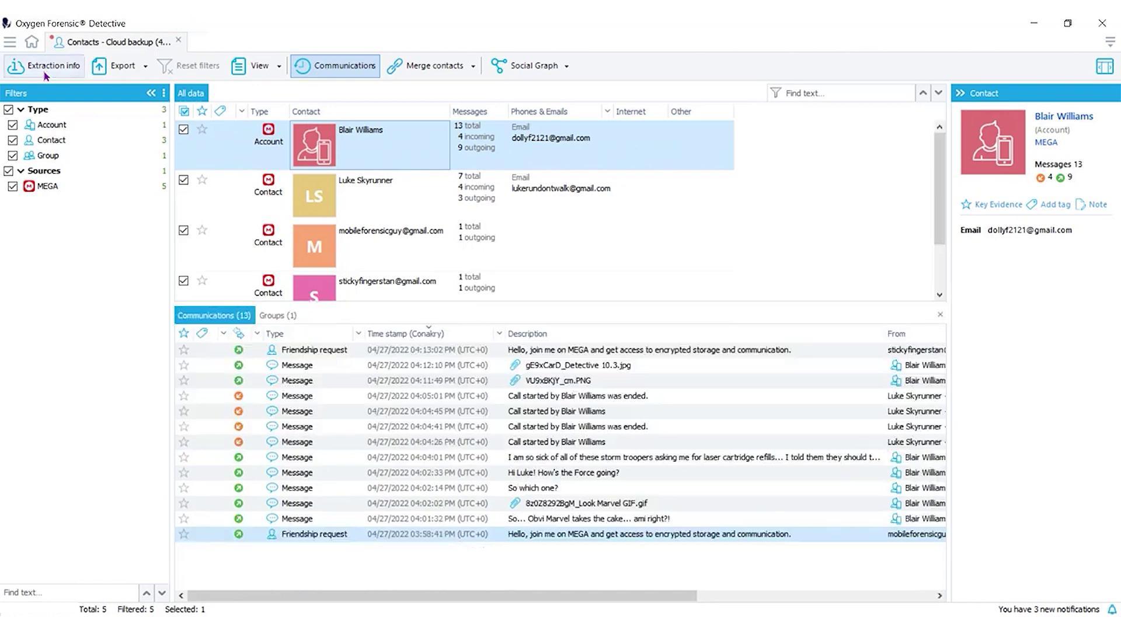
drag(560, 425, 525, 303)
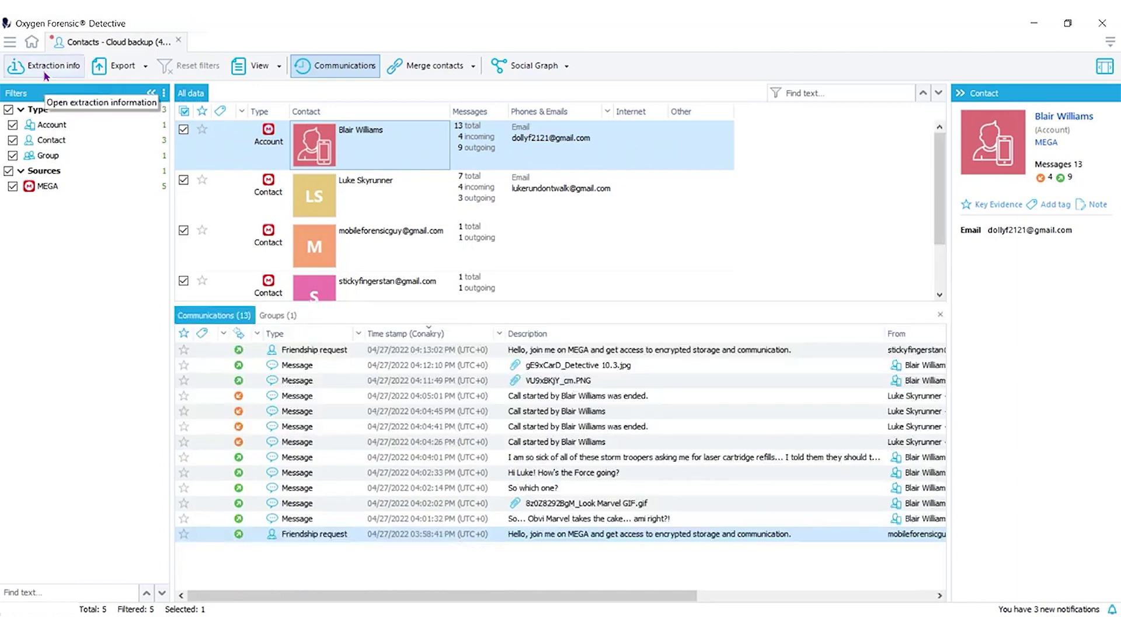
click(45, 72)
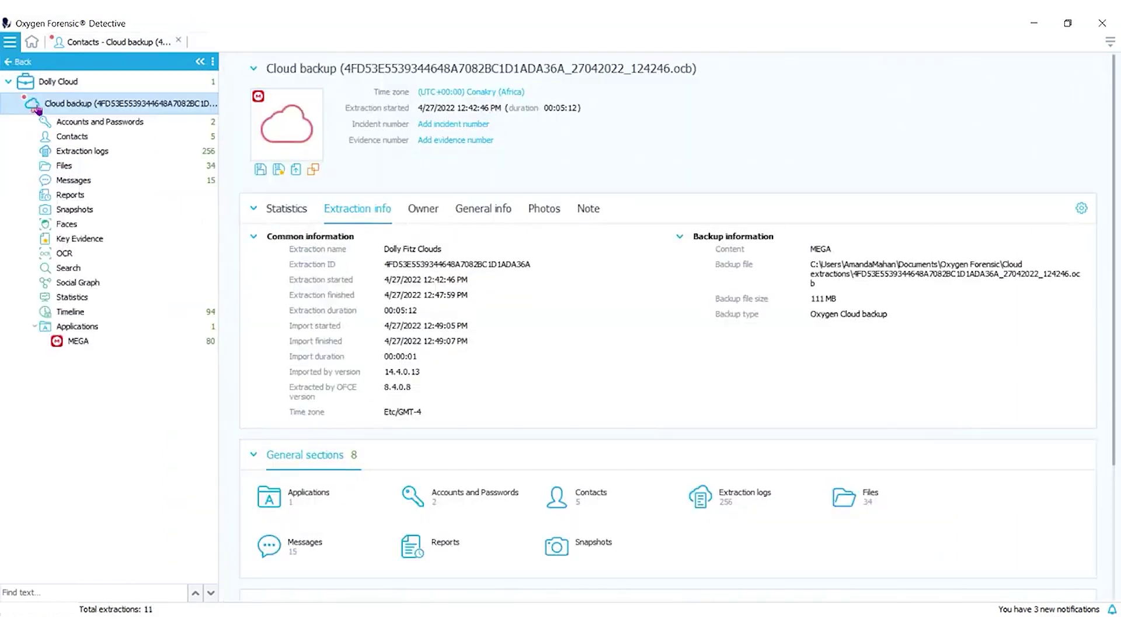
Filter the 34 extracted files to images, then videos, and try Image categorization.
click(111, 166)
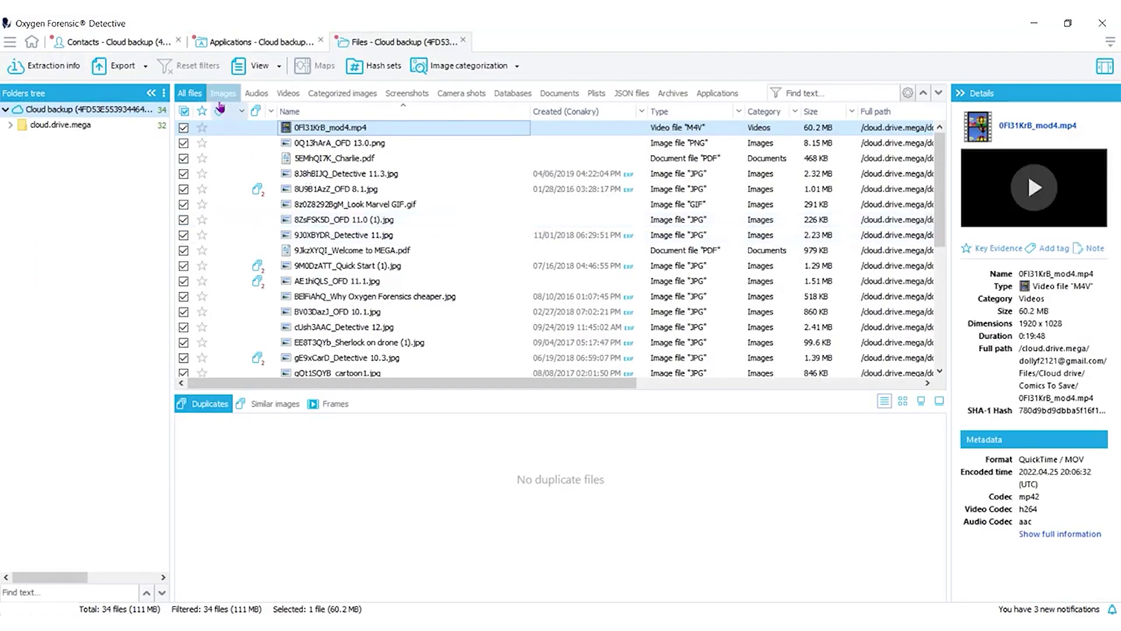
click(221, 93)
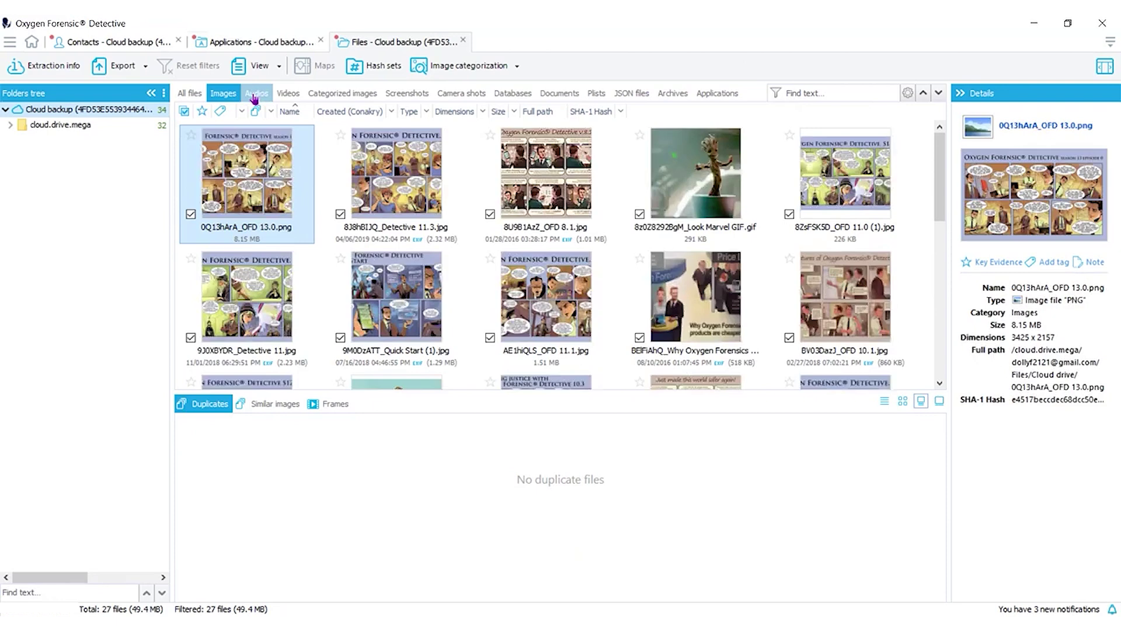
click(293, 96)
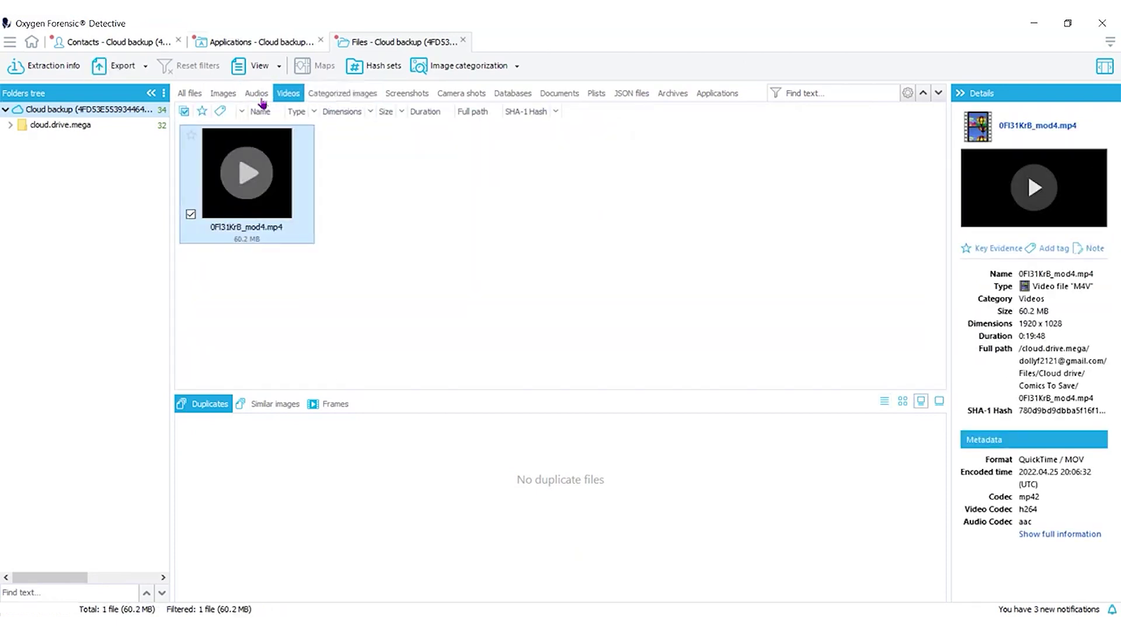
click(471, 71)
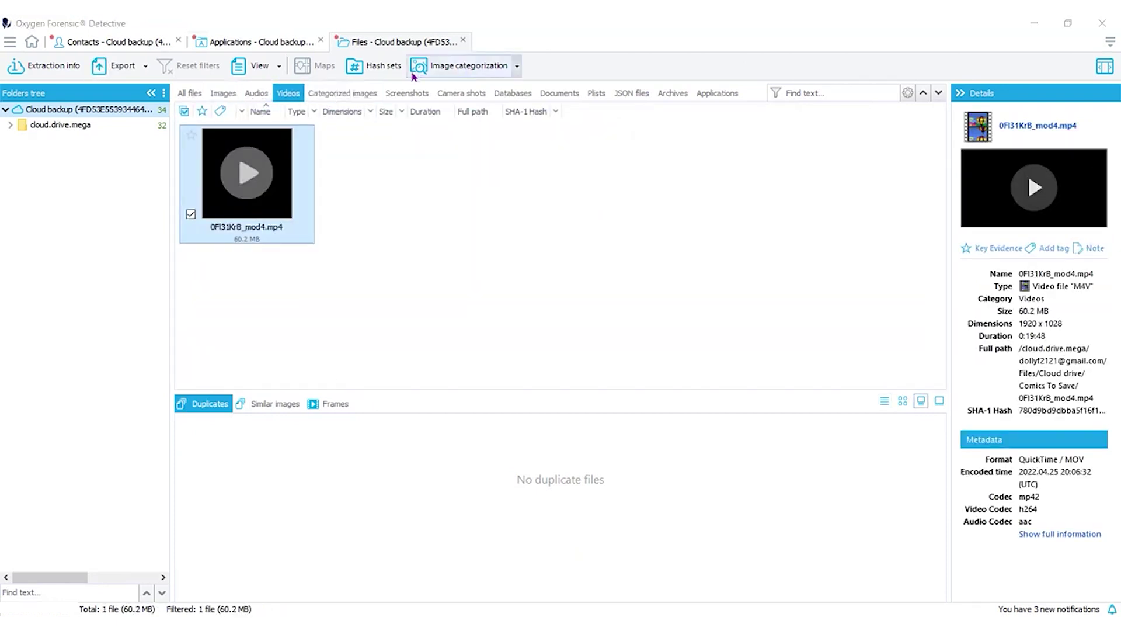
click(223, 94)
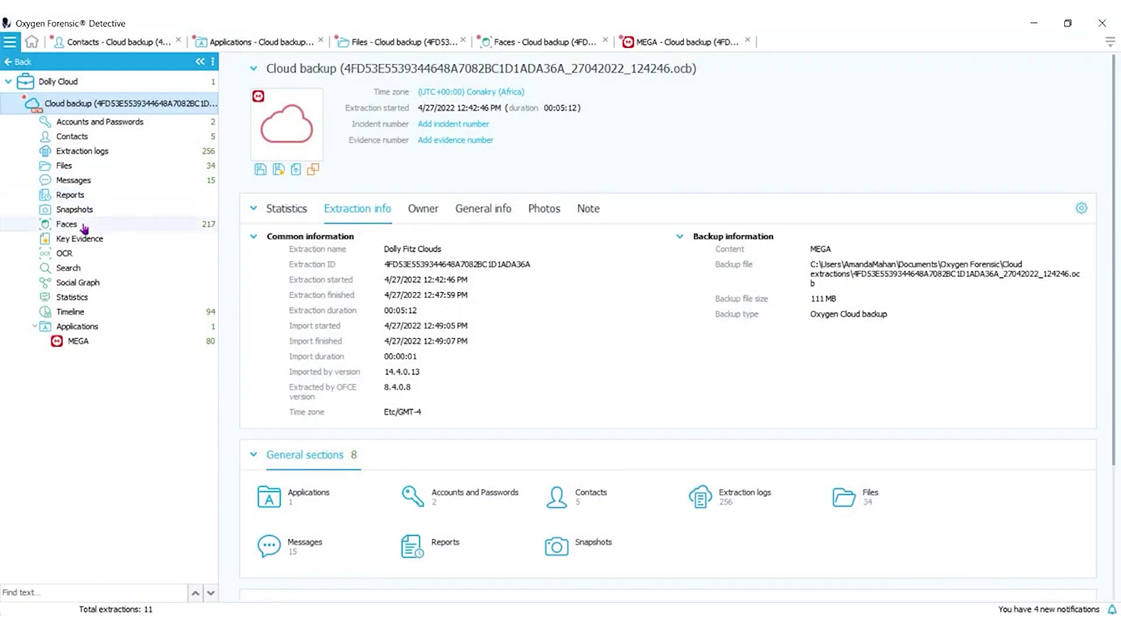
Step through the Faces People list to view each person's matched faces.
click(82, 224)
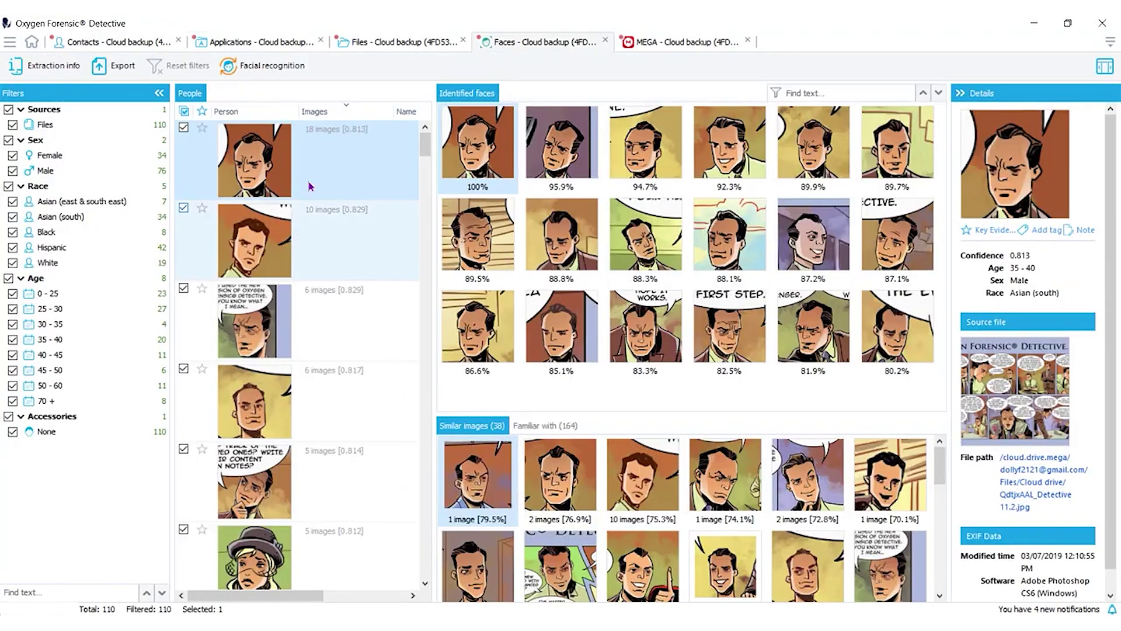
click(328, 238)
click(320, 318)
click(321, 391)
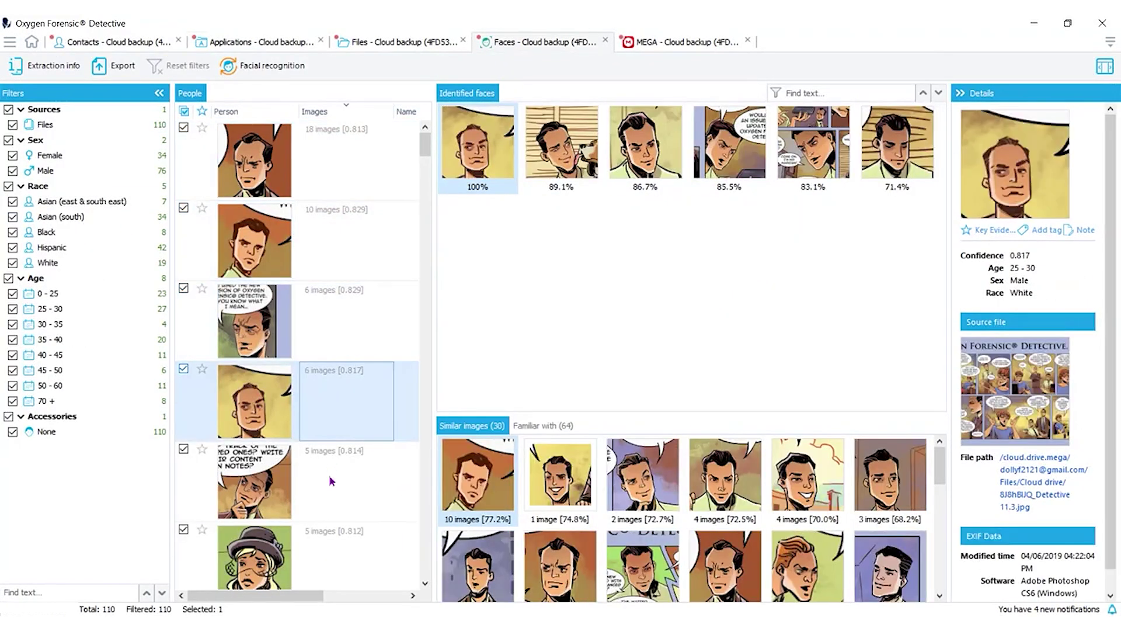
click(328, 474)
scroll(336, 251, down, 5)
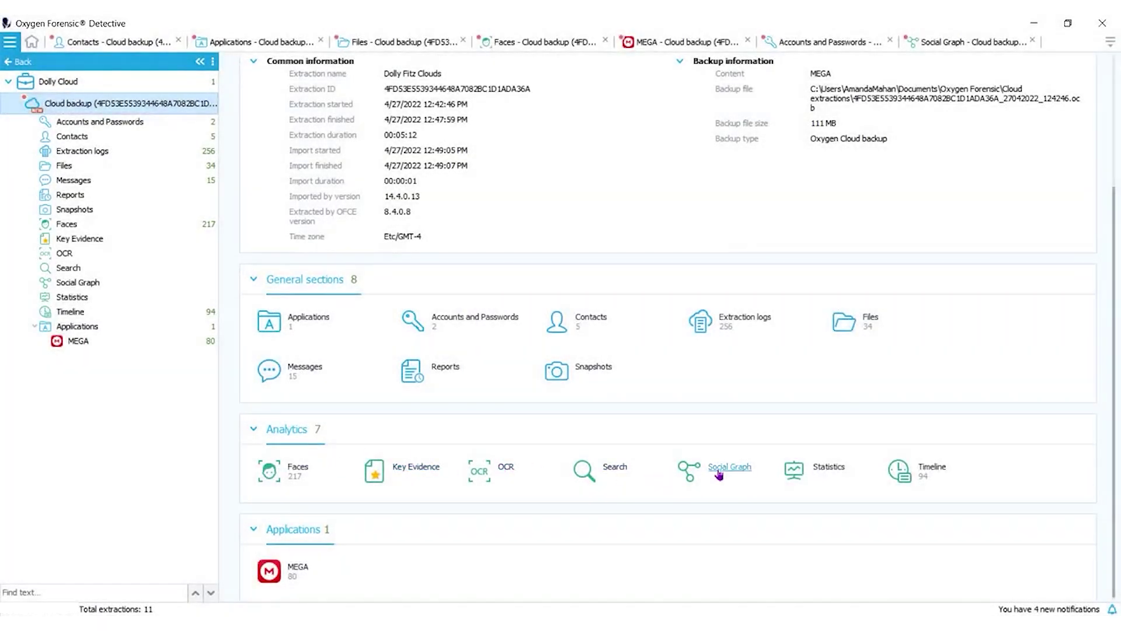
In the Social Graph, enable View > Communications and select the Best comic books node.
click(719, 474)
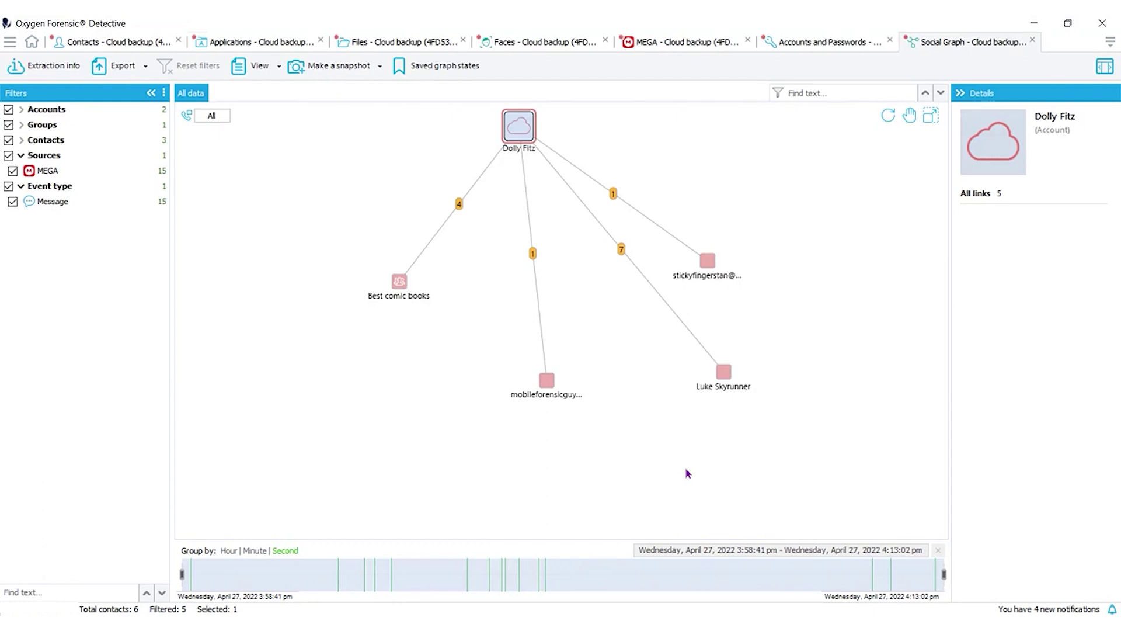
click(397, 284)
click(258, 66)
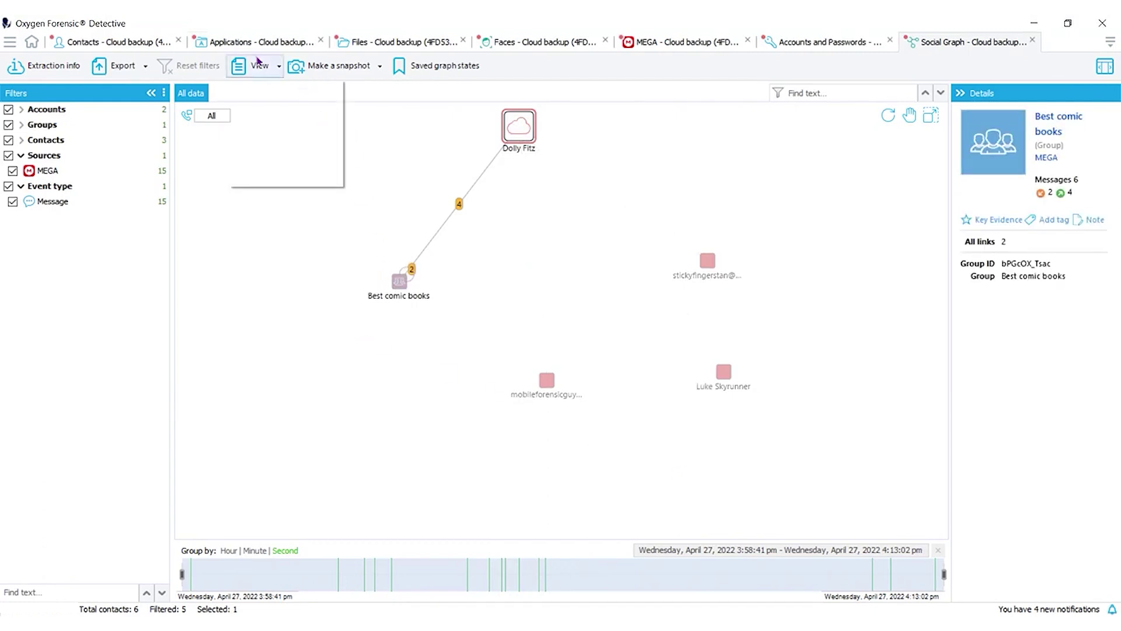
click(238, 89)
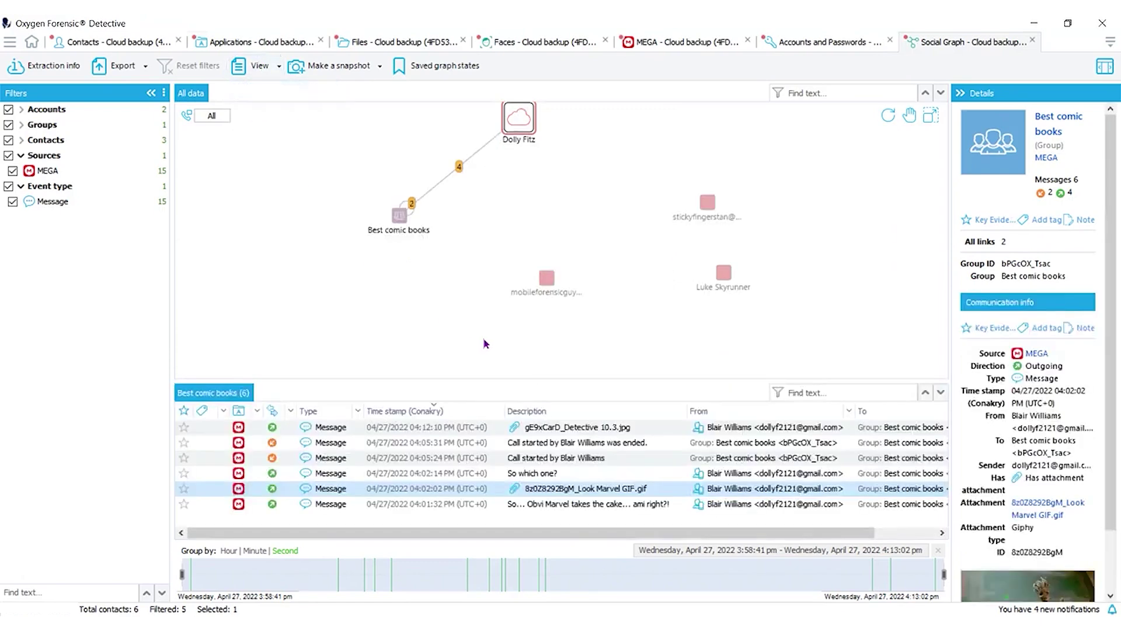
right_click(397, 221)
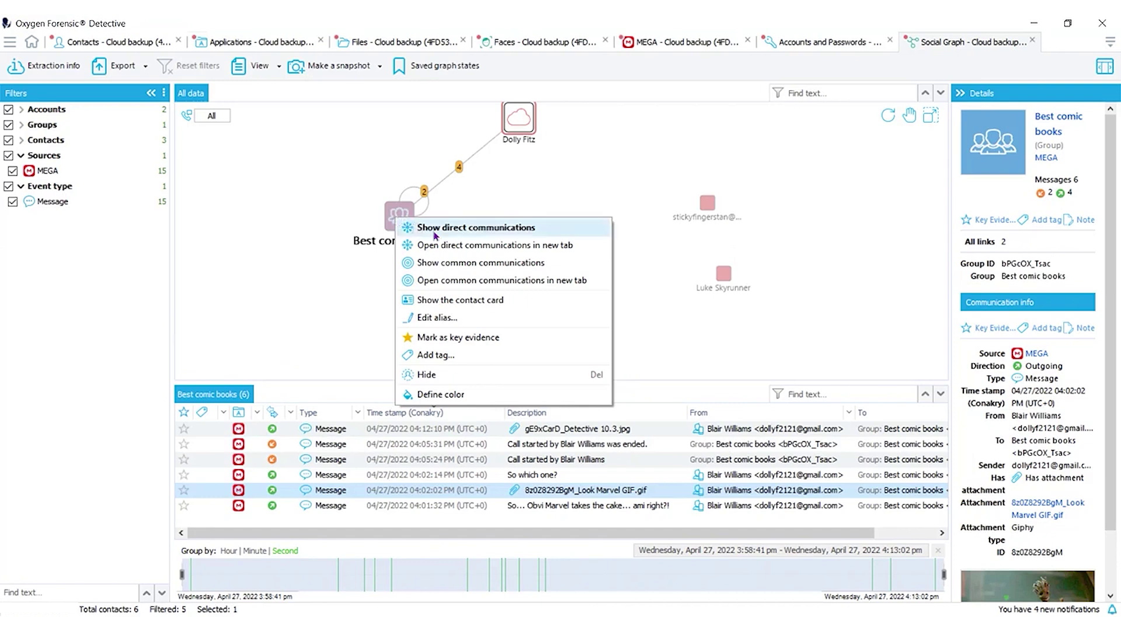
Open the Best comic books contact card and view its communications in chat view.
click(496, 299)
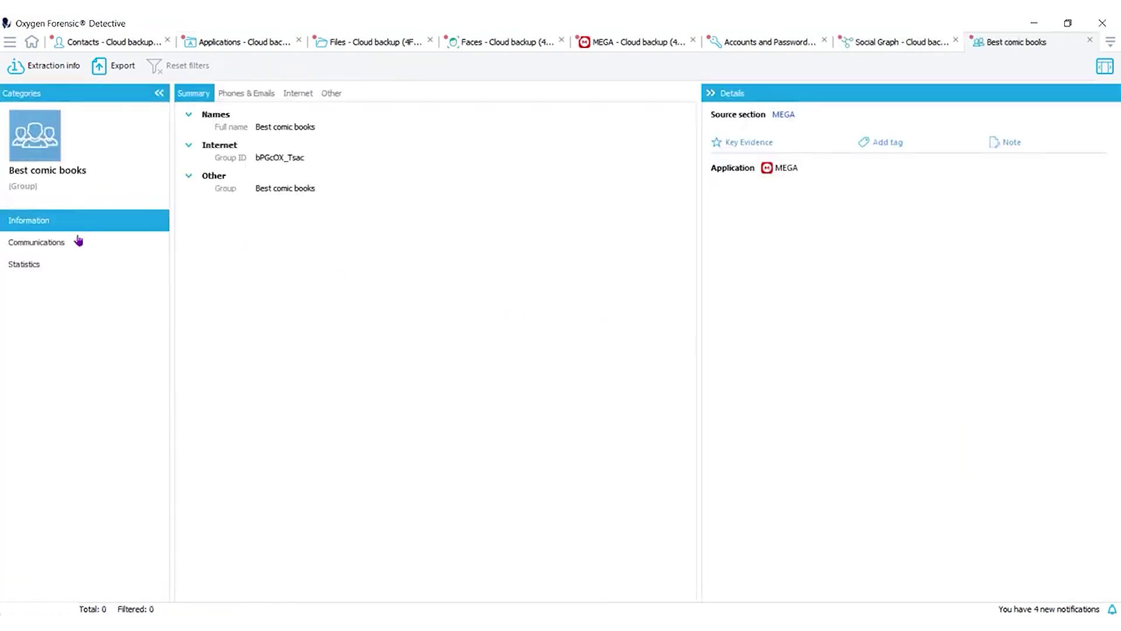
click(78, 241)
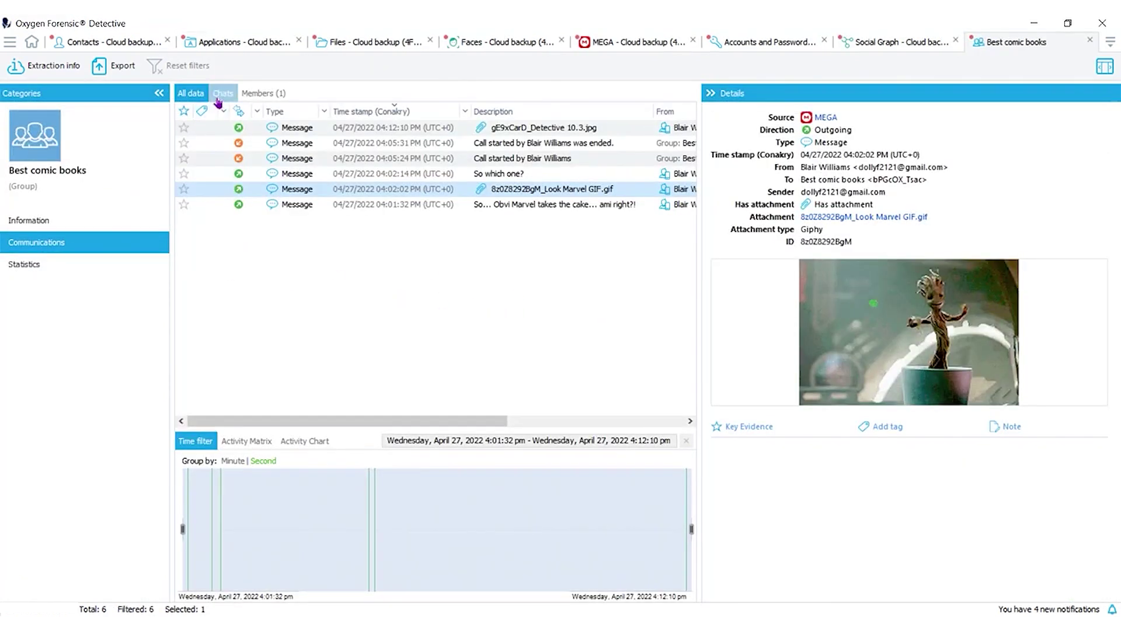
click(223, 93)
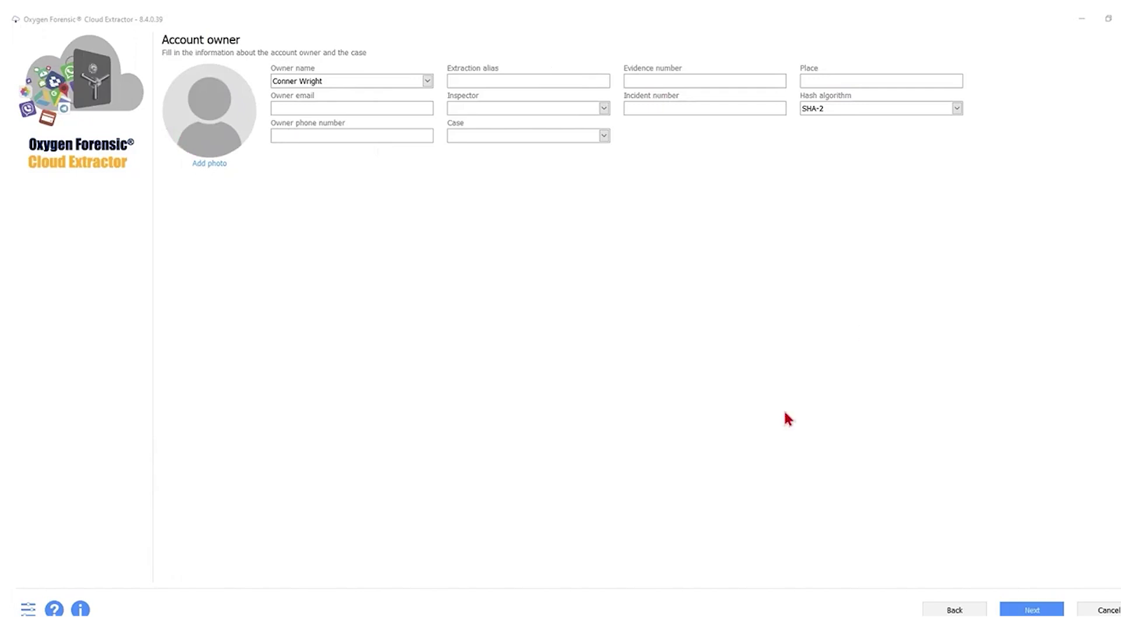
Pick Facebook from the service list, enter and apply its account credentials, then continue.
click(1017, 611)
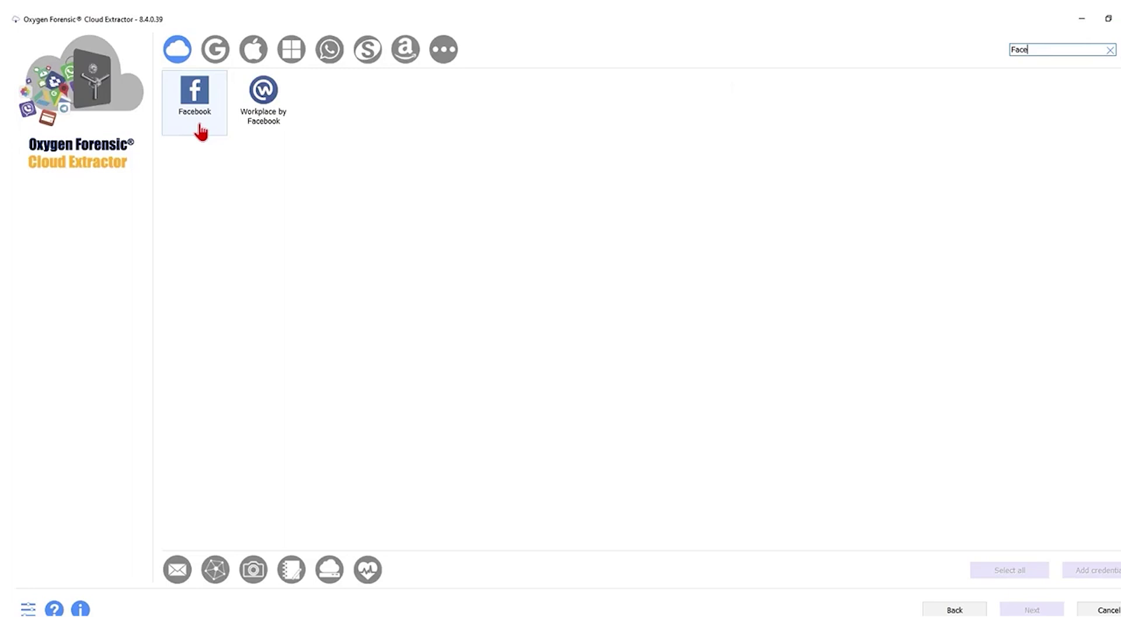
click(199, 129)
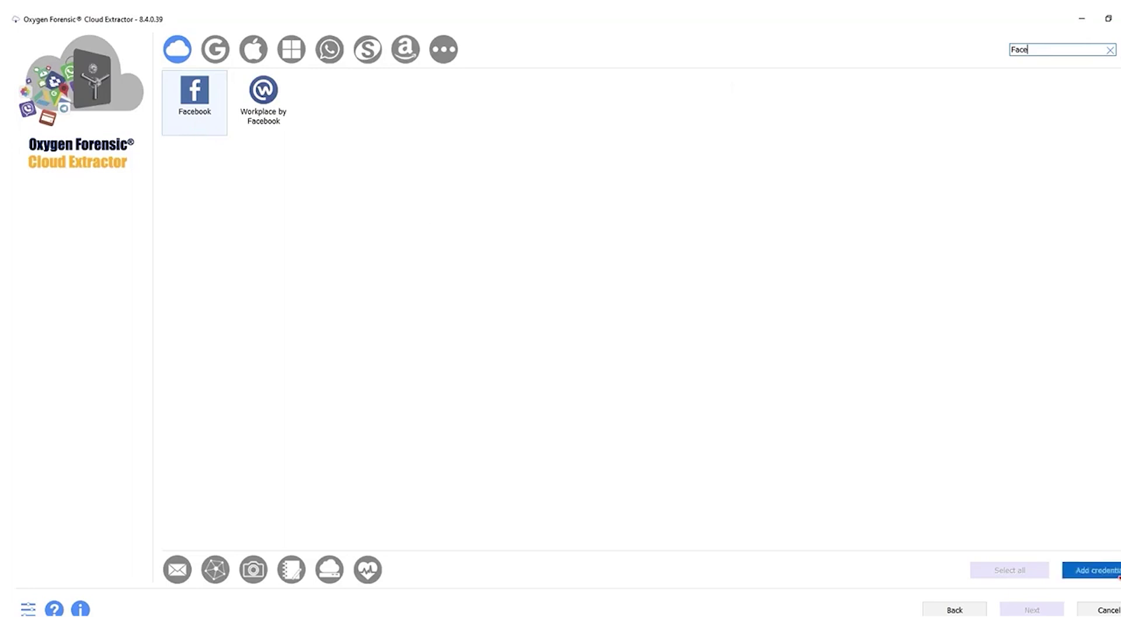
click(1095, 570)
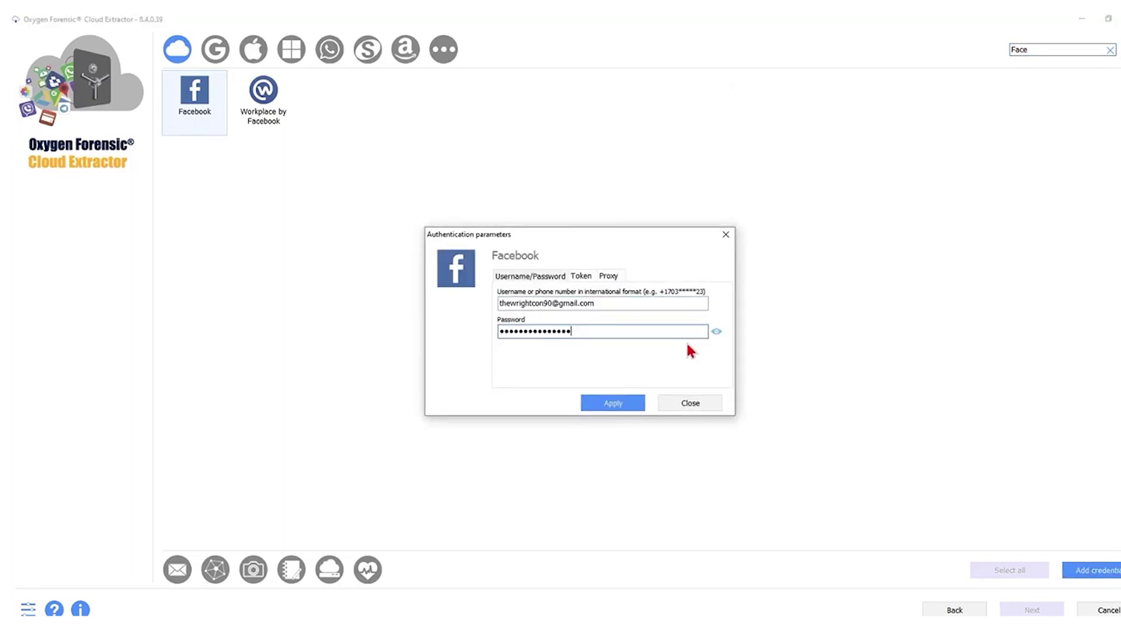
click(621, 404)
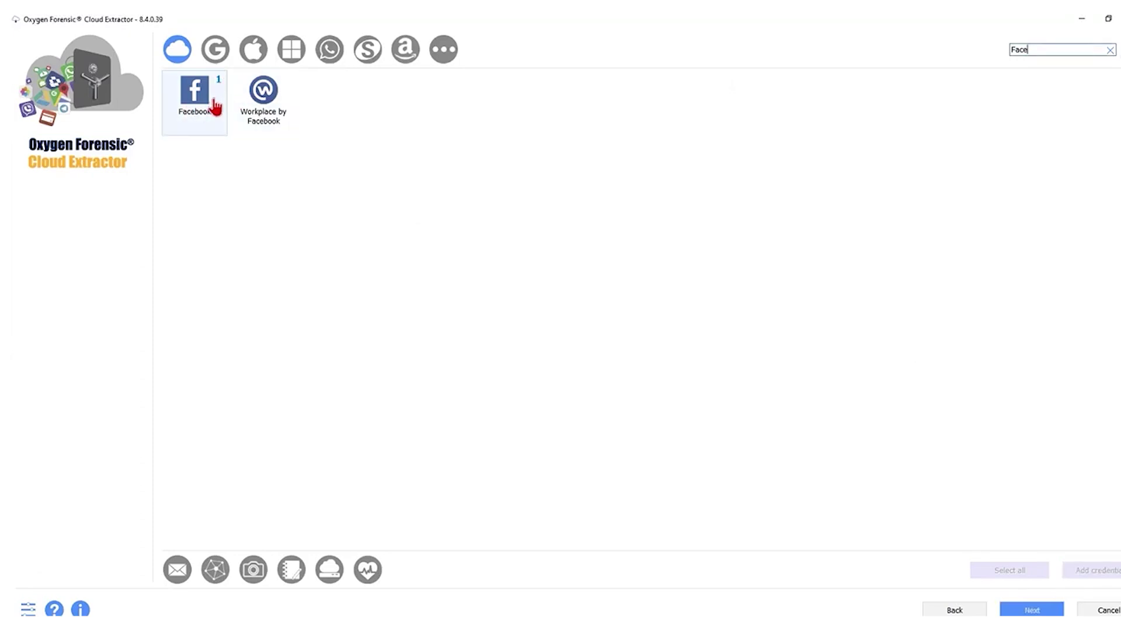
click(214, 107)
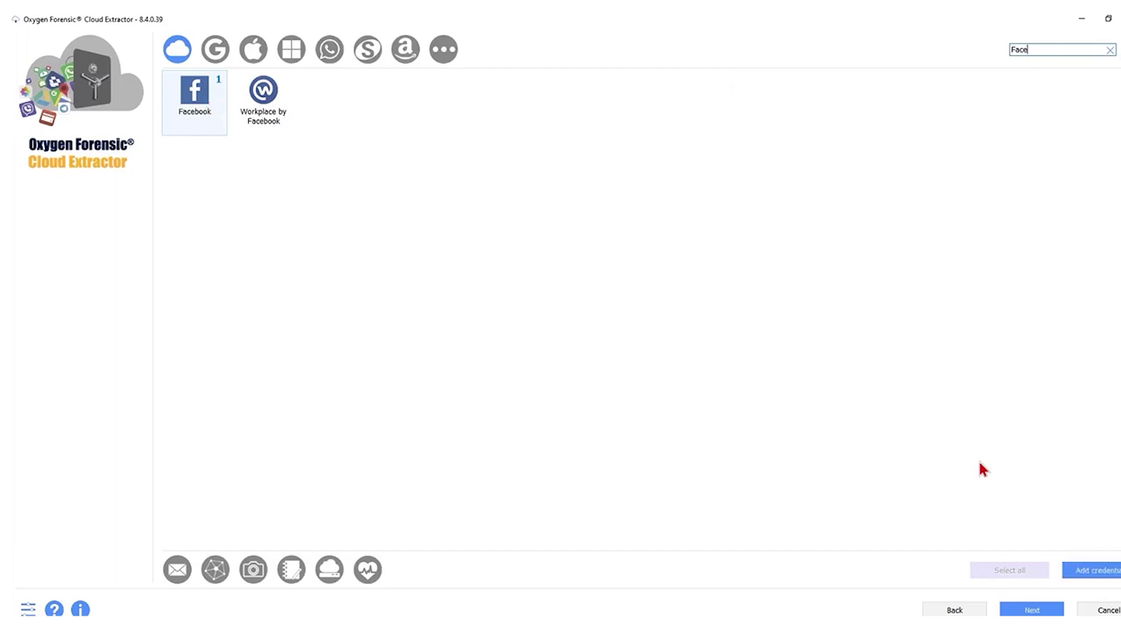
click(1032, 610)
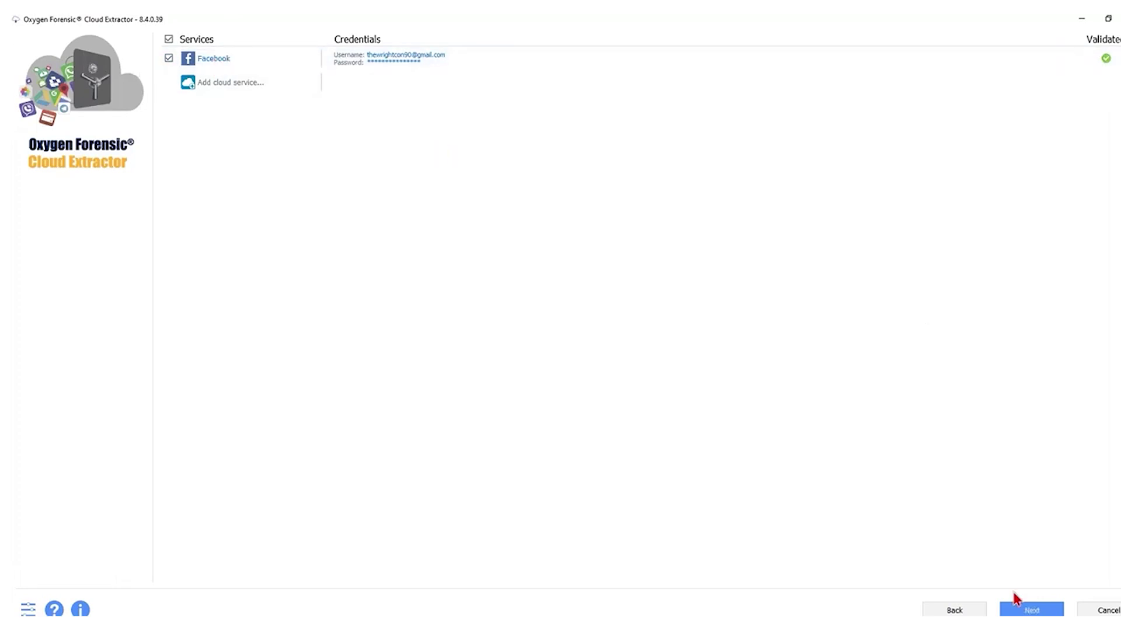
Extract Facebook data for 1/1/2022–4/27/2022 (2.13 MB) and open it in Detective.
click(1016, 603)
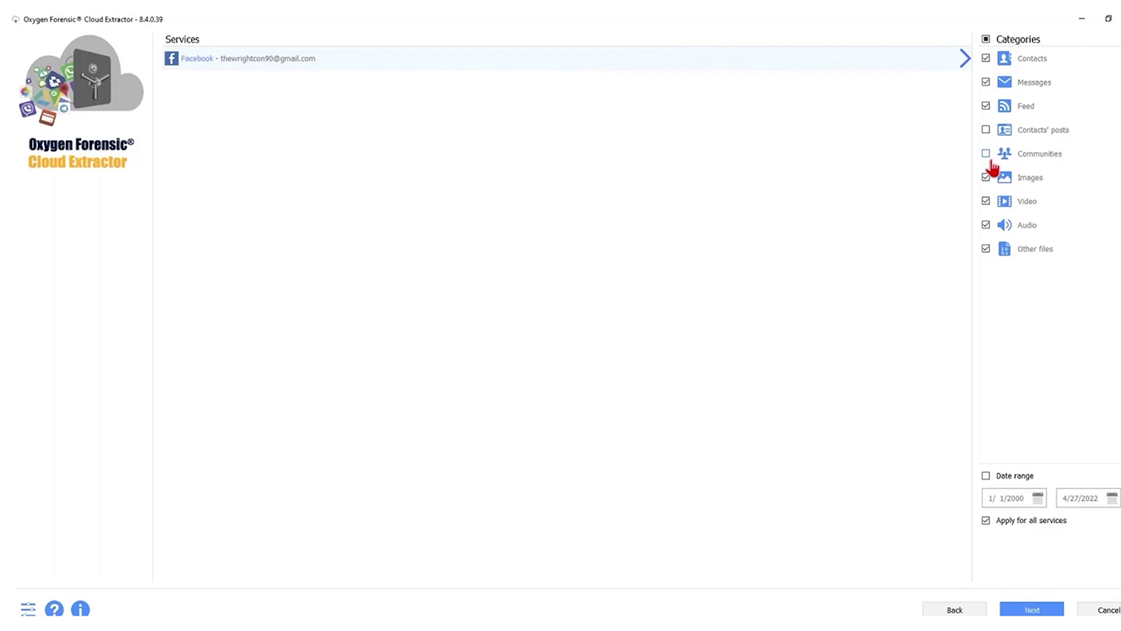
click(986, 475)
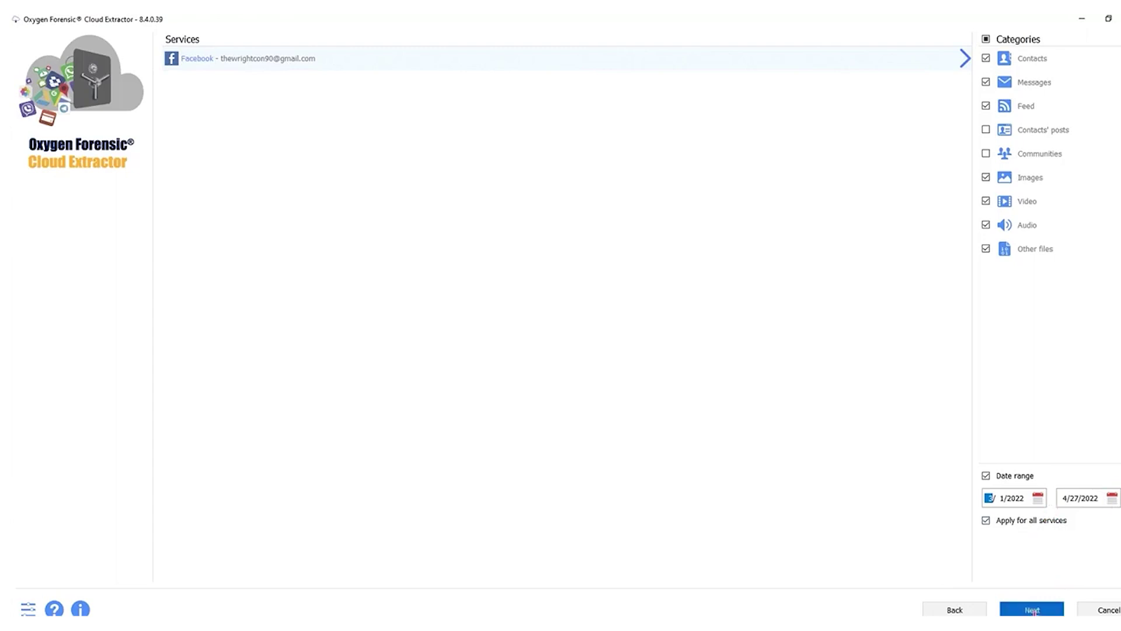
click(1031, 609)
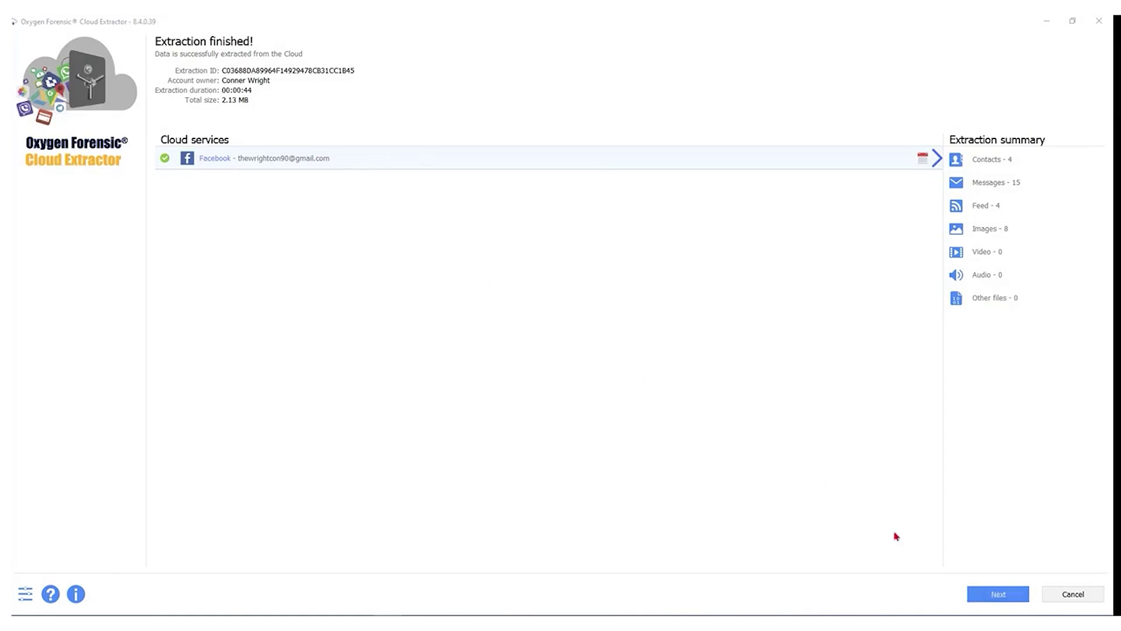
click(1004, 598)
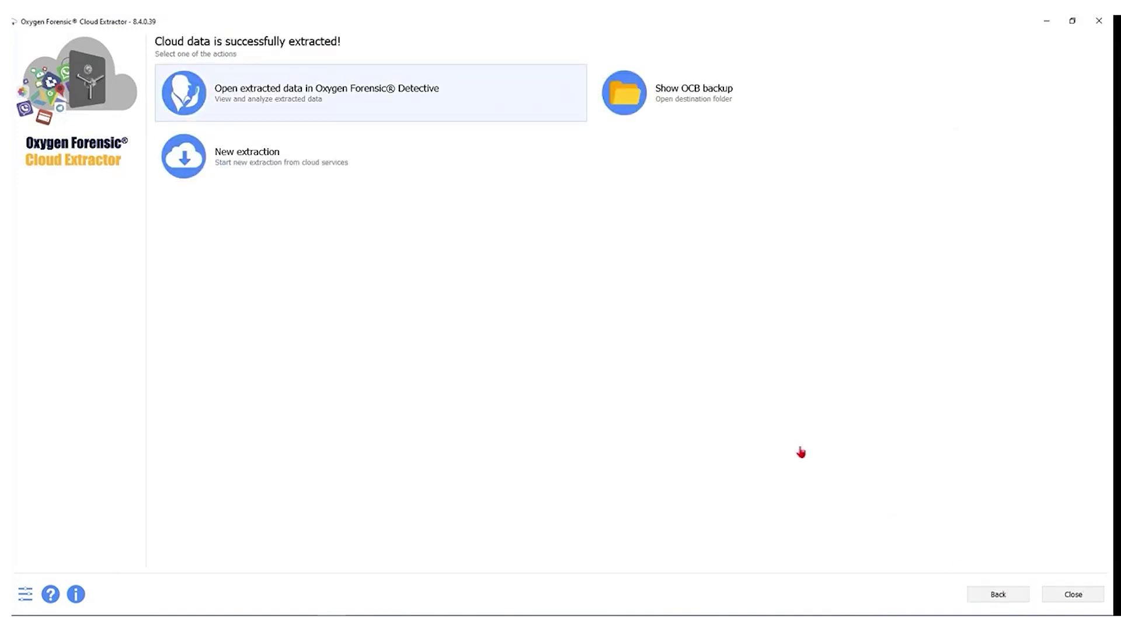
click(325, 101)
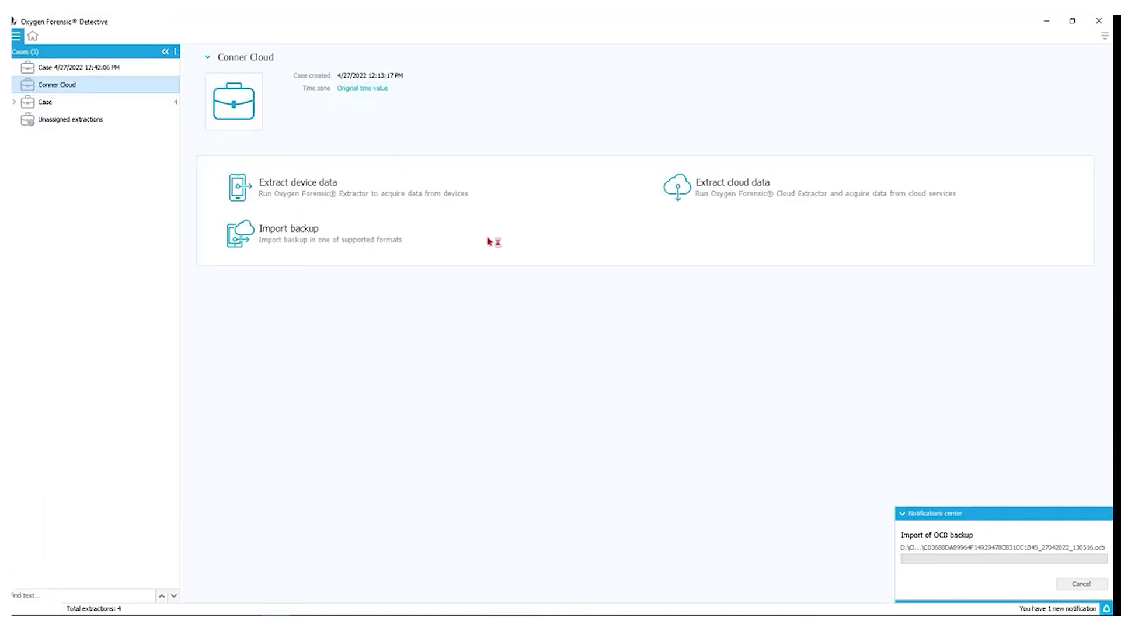
Open the Facebook cloud backup overview, then its Applications, Contacts and Social Graph views.
click(64, 86)
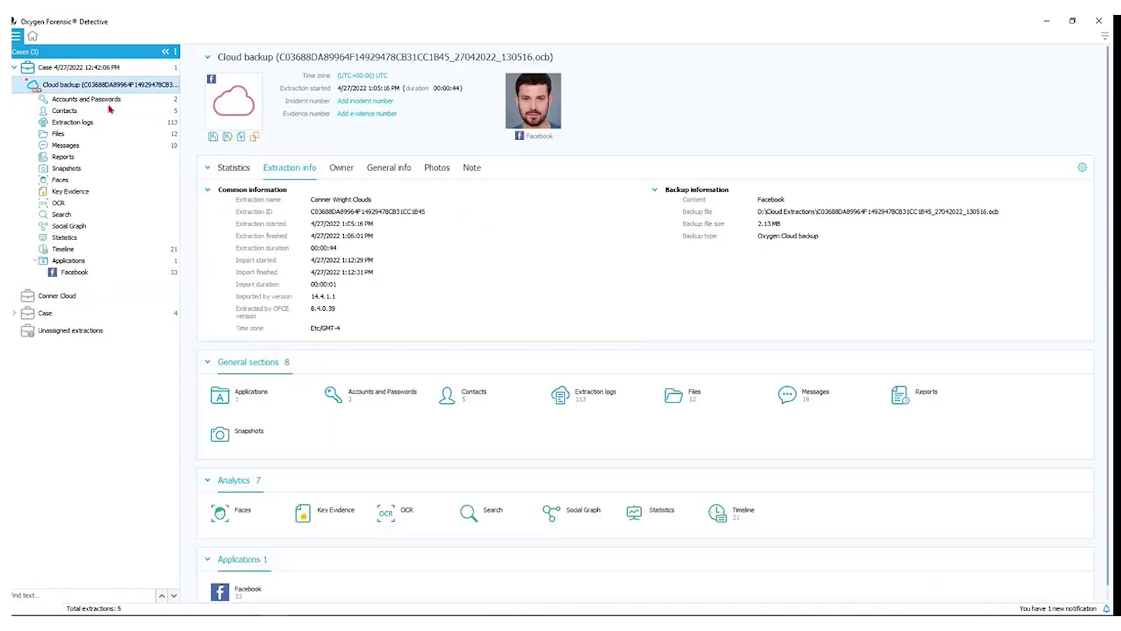
scroll(518, 279, down, 1)
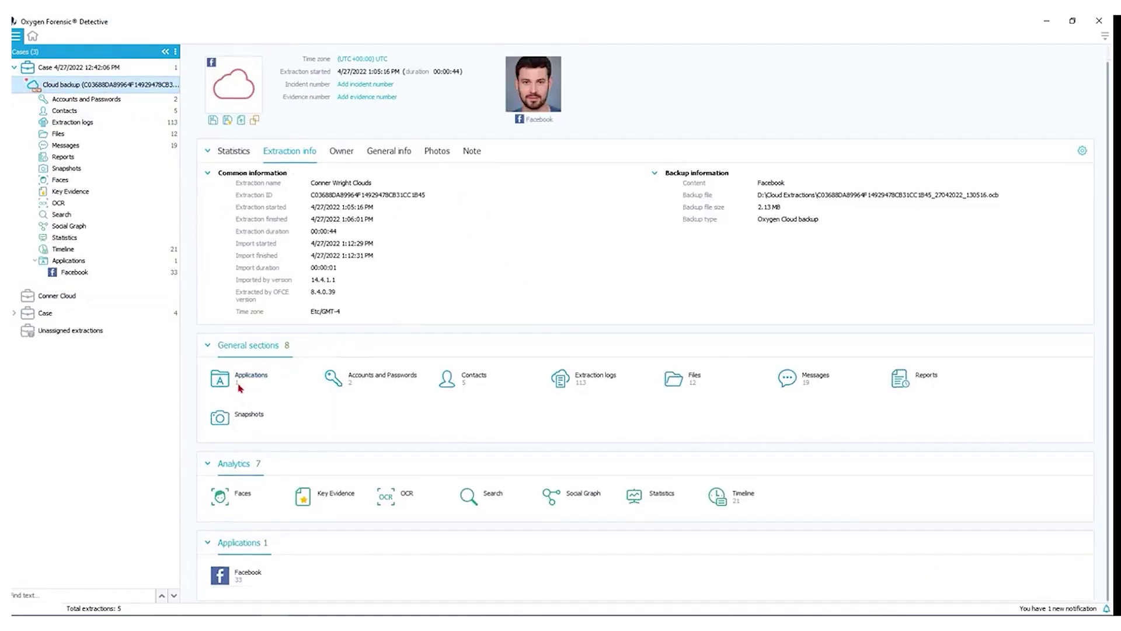
click(262, 382)
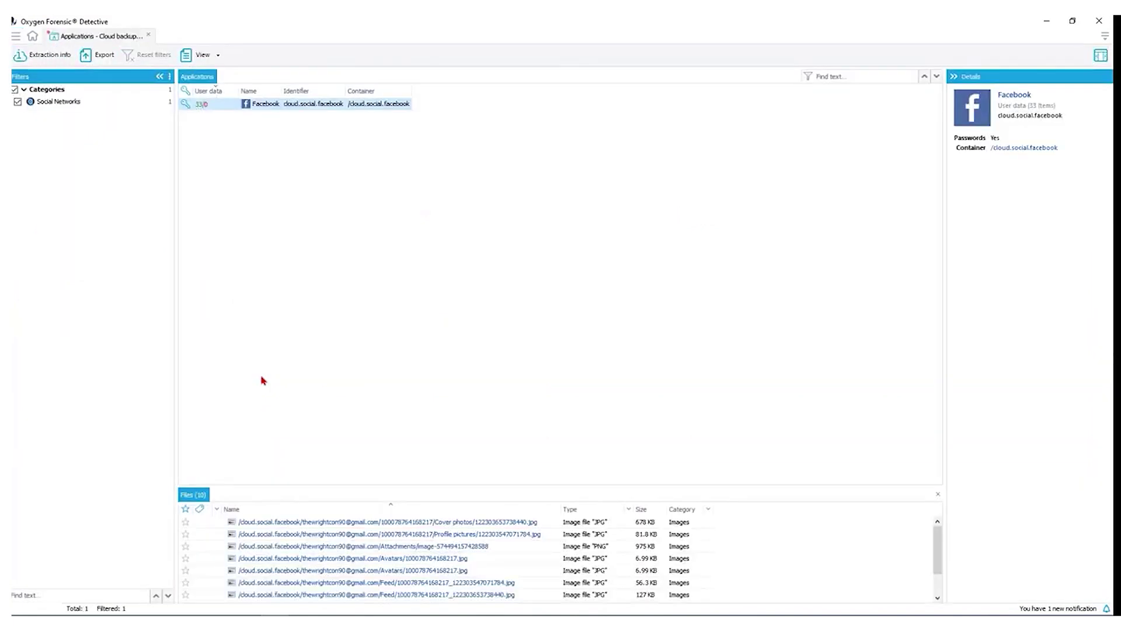
click(41, 55)
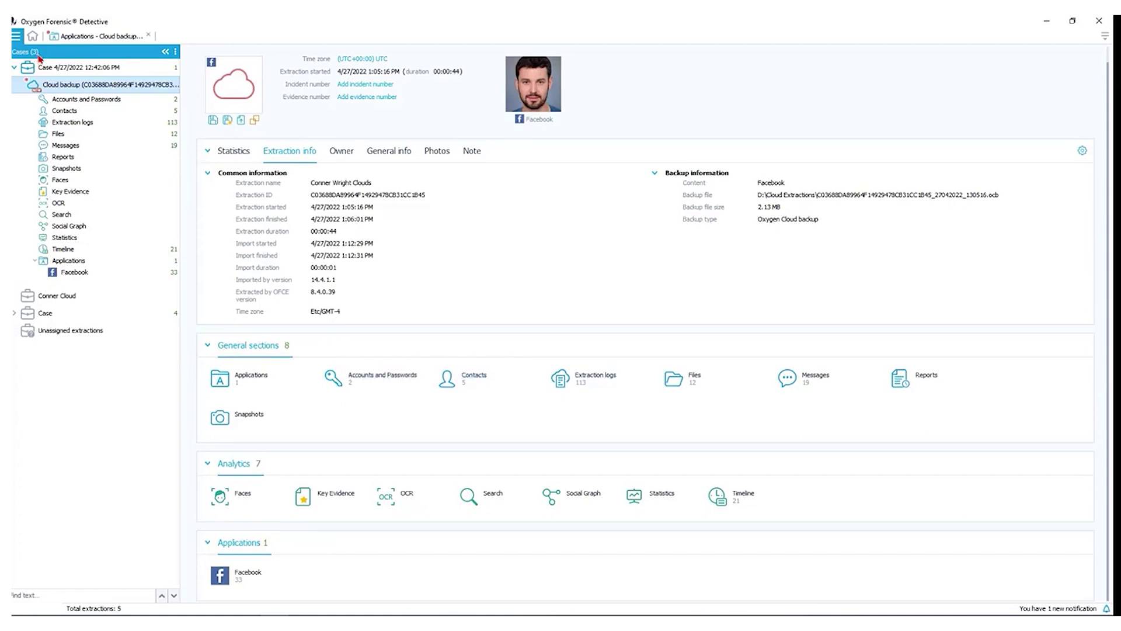
click(473, 375)
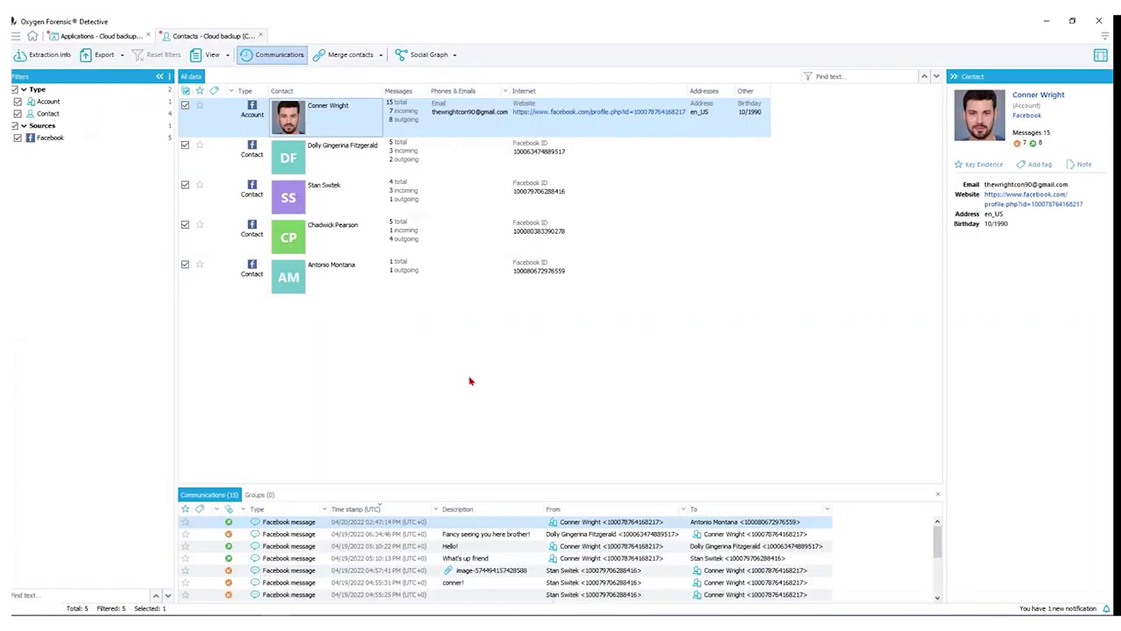
click(415, 59)
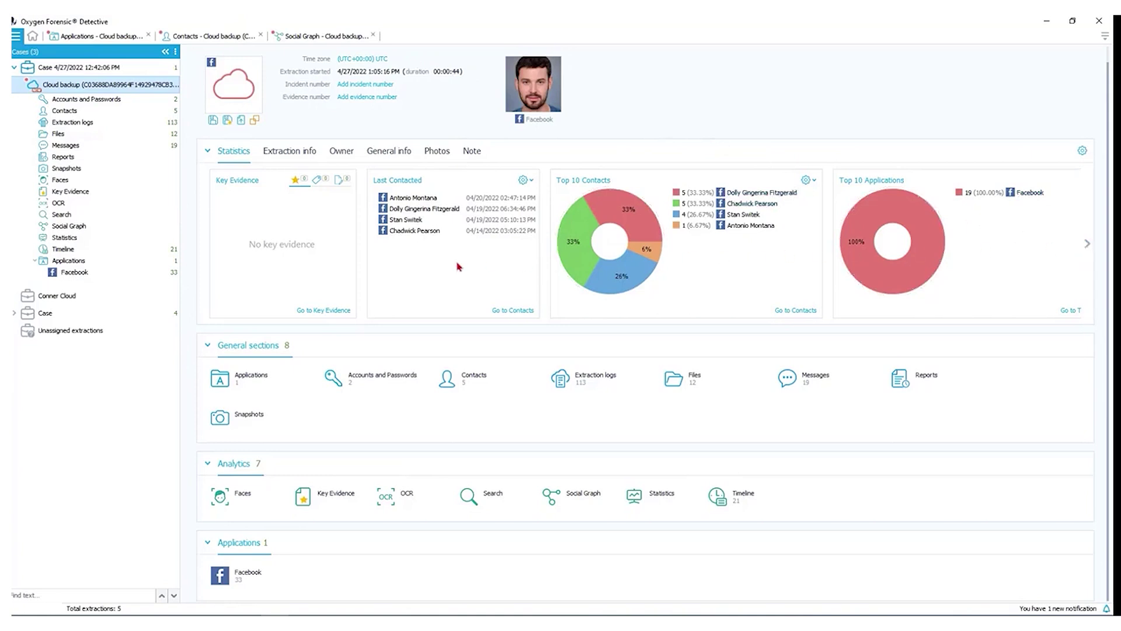
Open the parsed Facebook data and view the conversation contacts and message attachment.
click(76, 277)
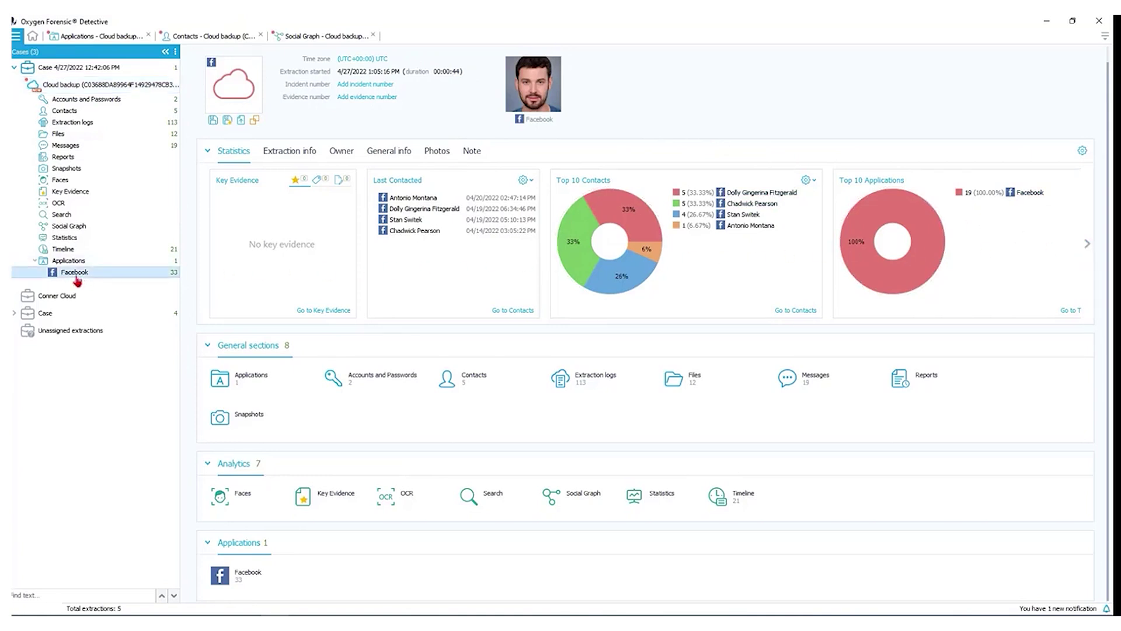
click(76, 274)
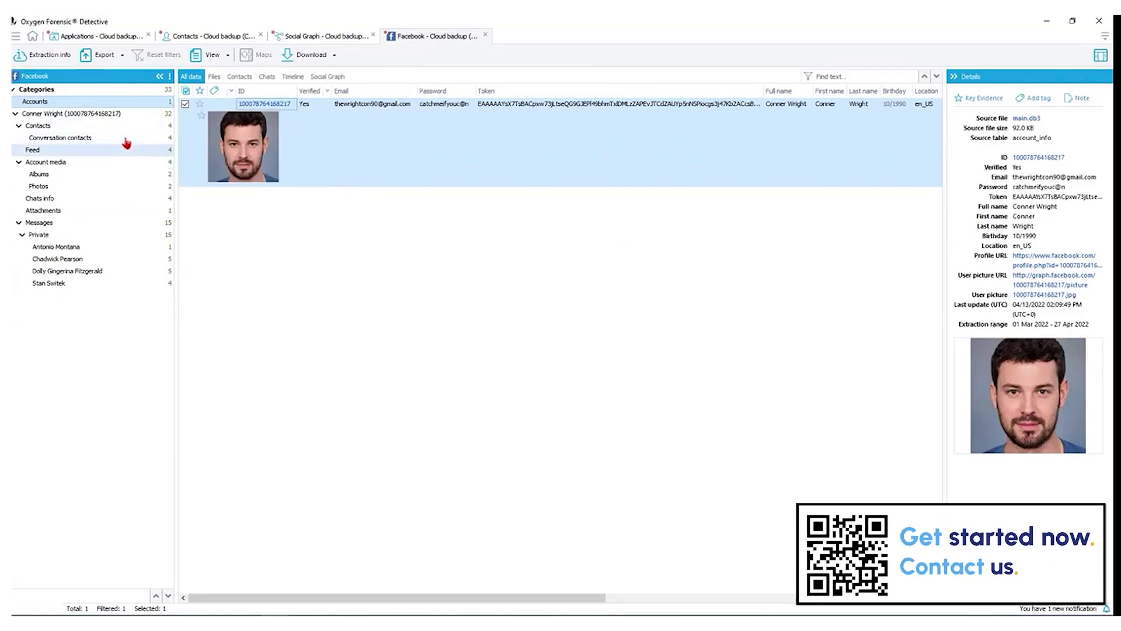
click(60, 140)
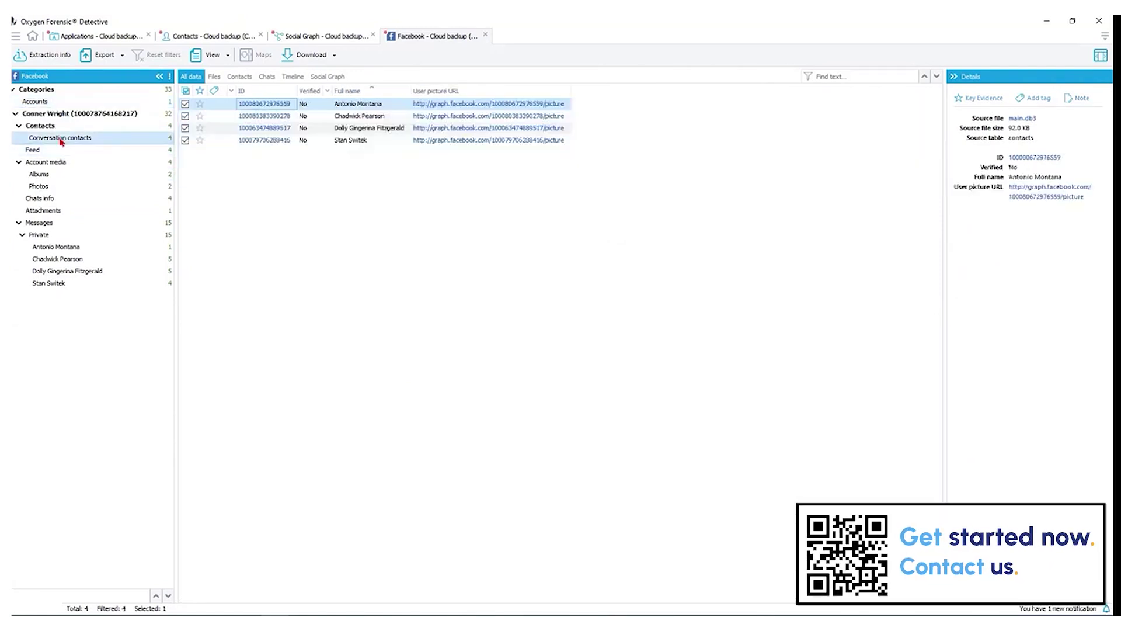
click(44, 211)
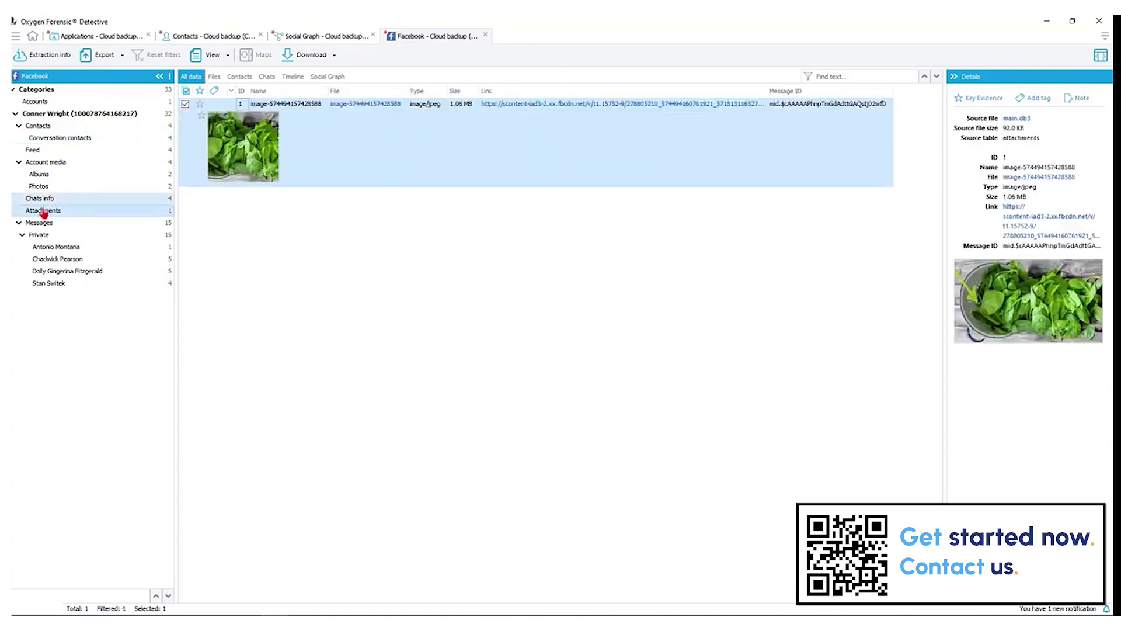
List the Facebook chat threads, checking their Files, Timeline and Social Graph tabs.
click(44, 201)
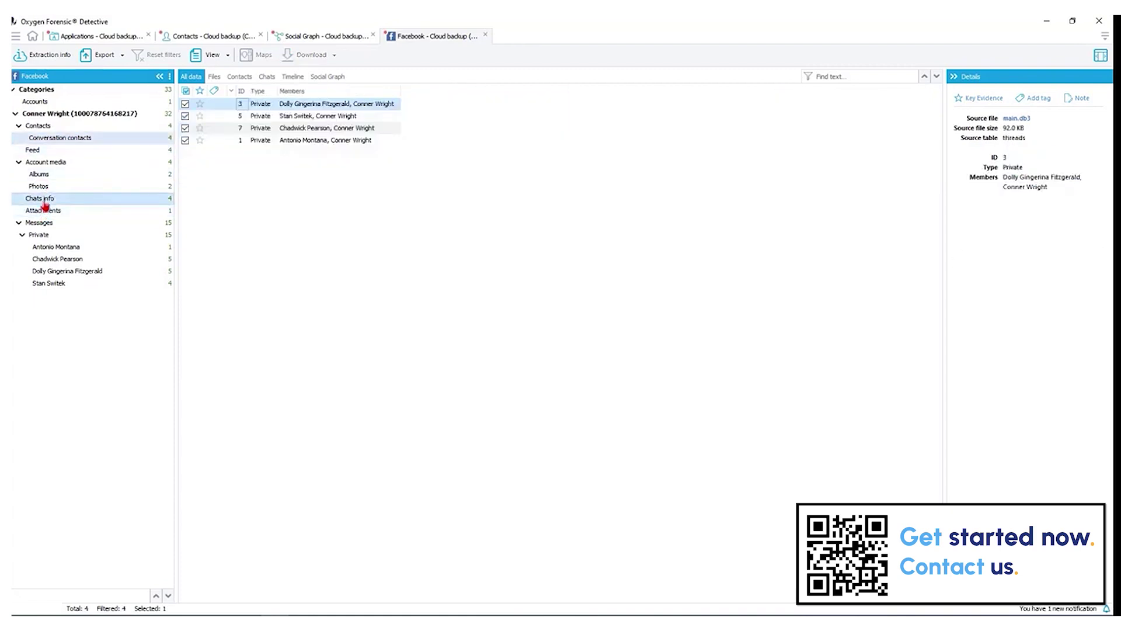
click(213, 80)
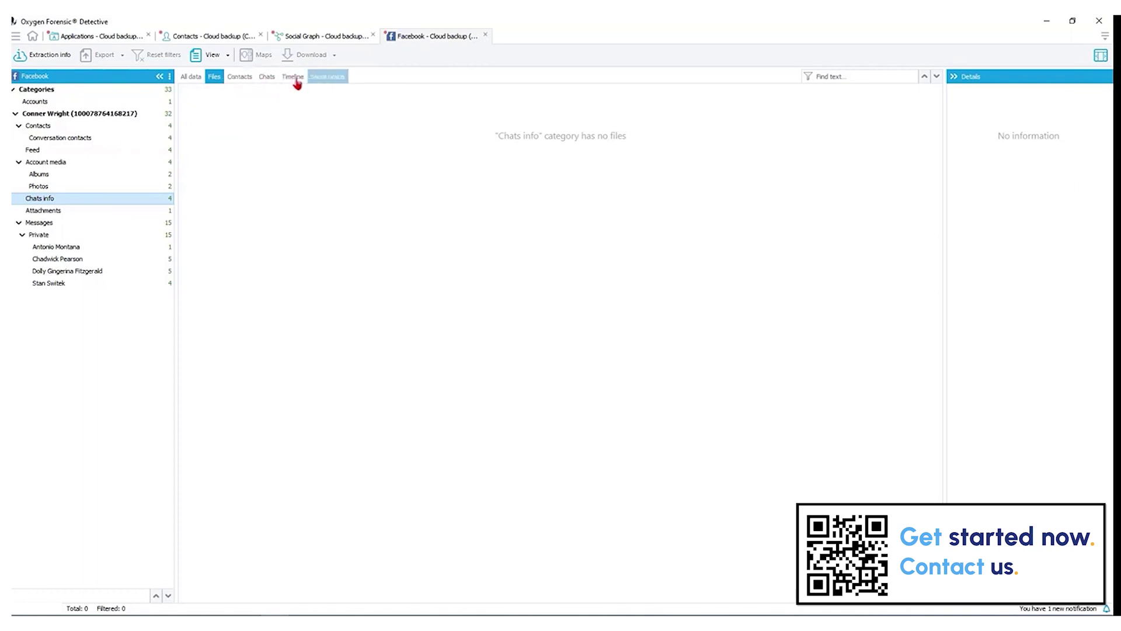
click(293, 78)
click(327, 78)
click(191, 76)
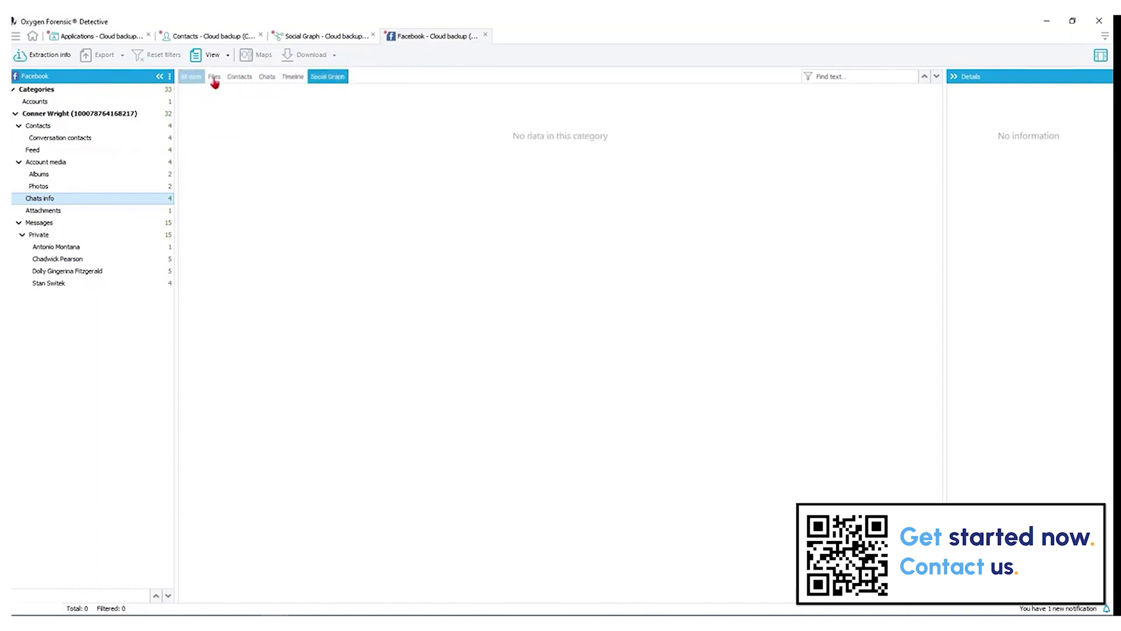
Show all private Facebook messages as chat bubbles.
click(100, 236)
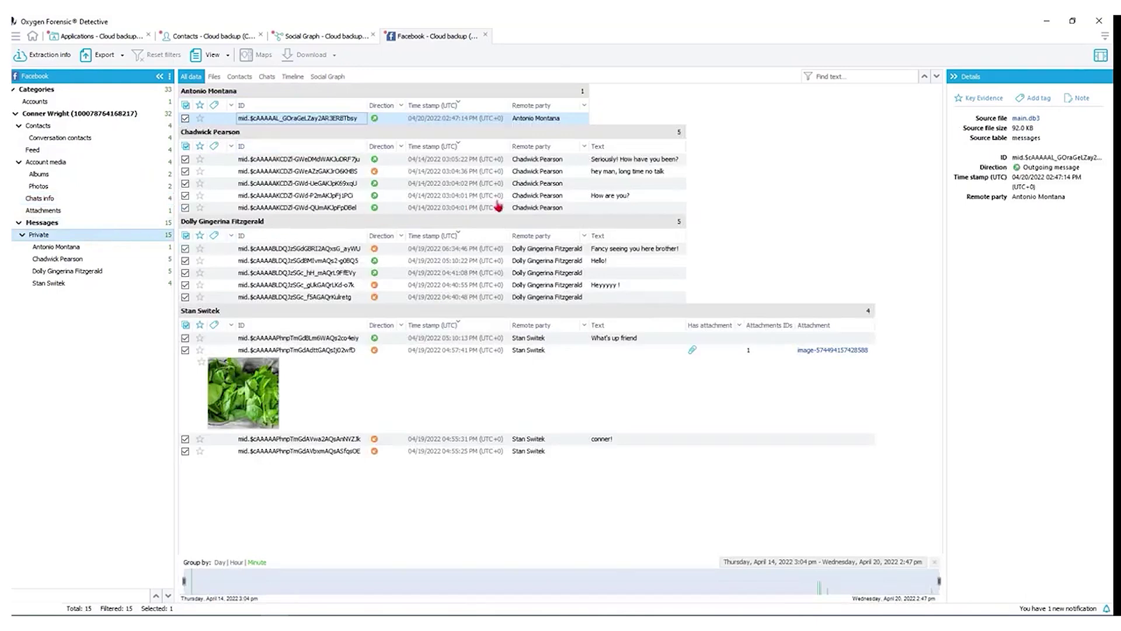
key(ctrl+4)
scroll(533, 203, down, 2)
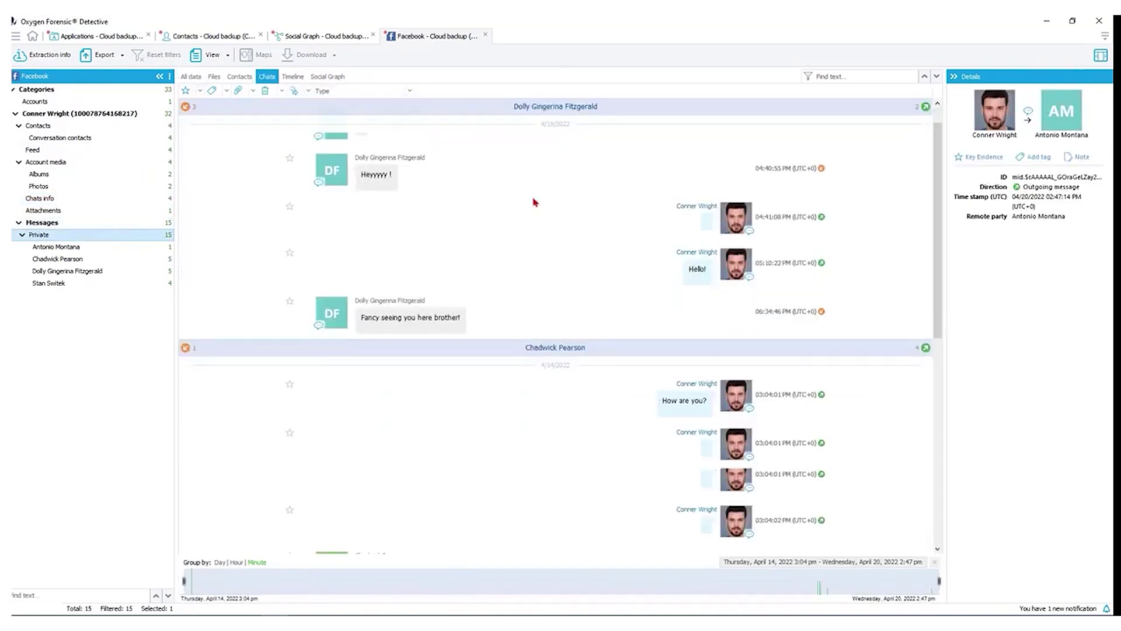
Return to the Facebook backup overview and review the report export settings window.
click(50, 55)
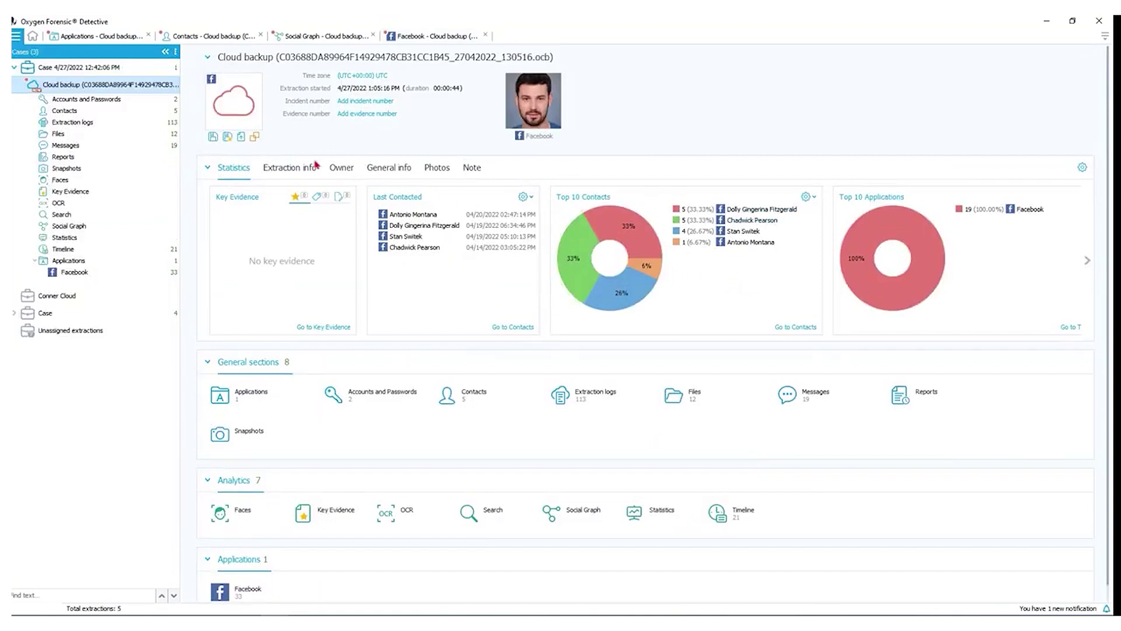
click(242, 140)
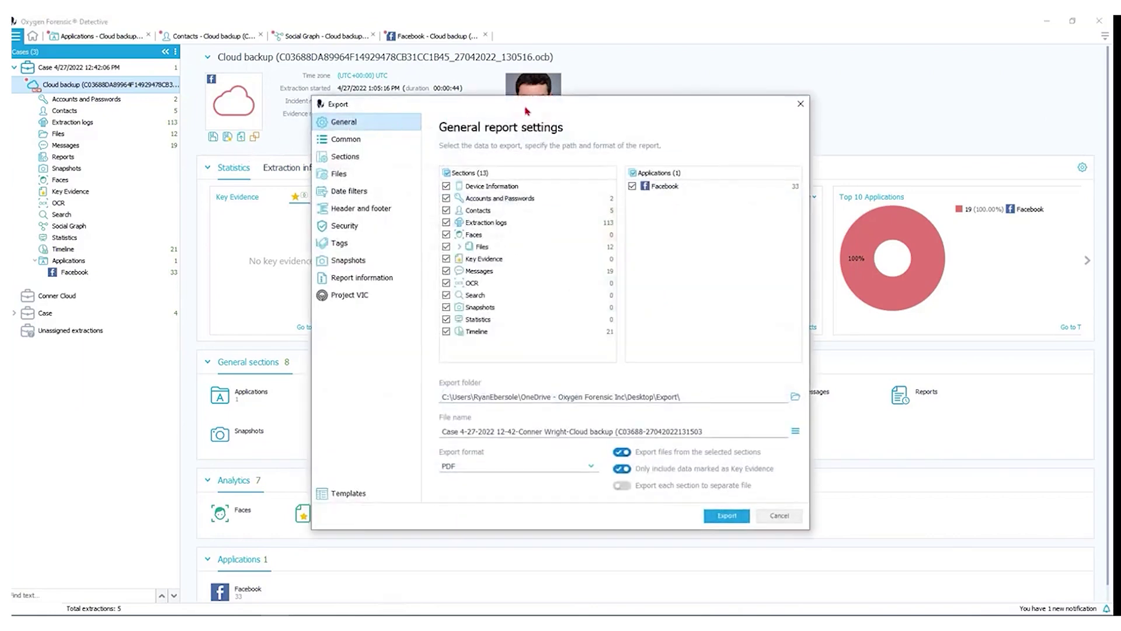
drag(672, 140, 649, 82)
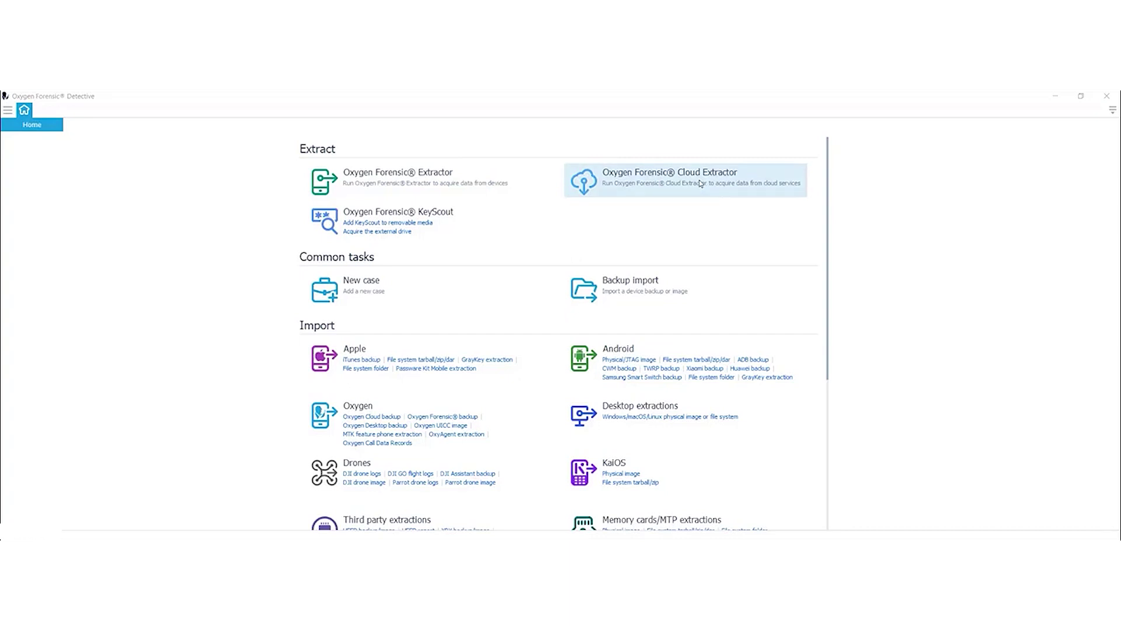
Launch Cloud Extractor and start a new extraction for the existing account owner.
click(700, 184)
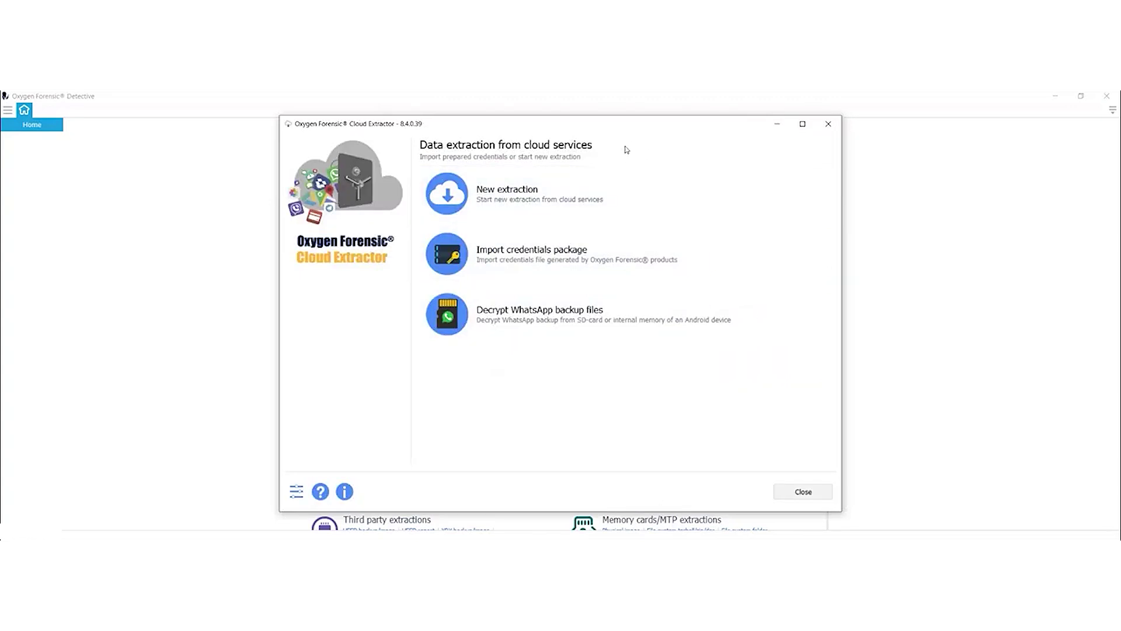
click(503, 195)
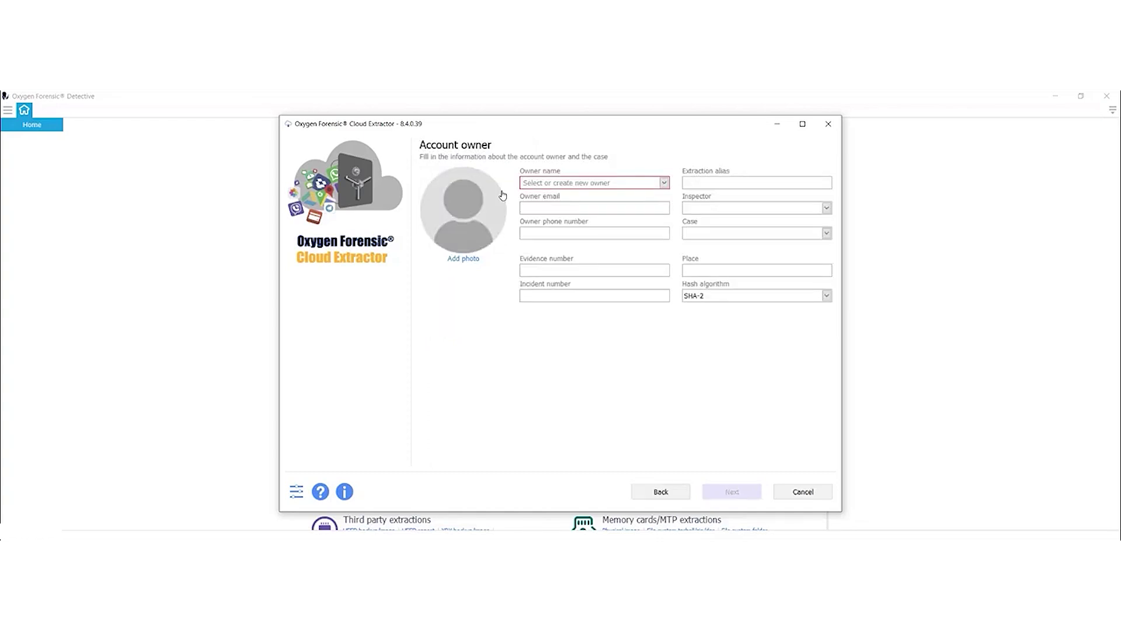
text(F)
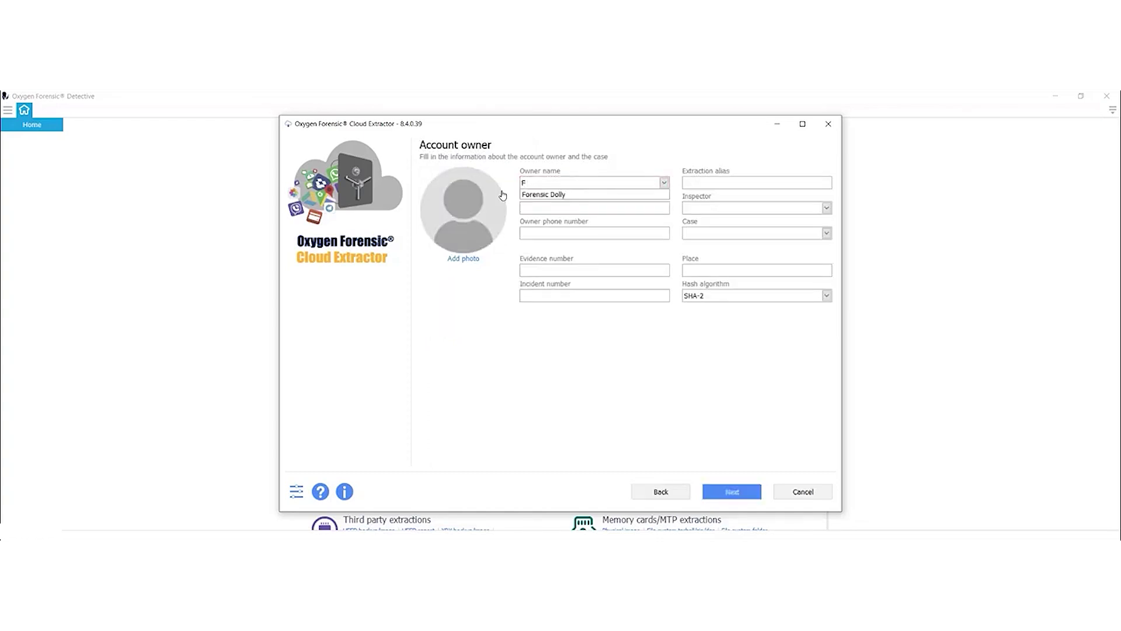
click(543, 194)
click(746, 492)
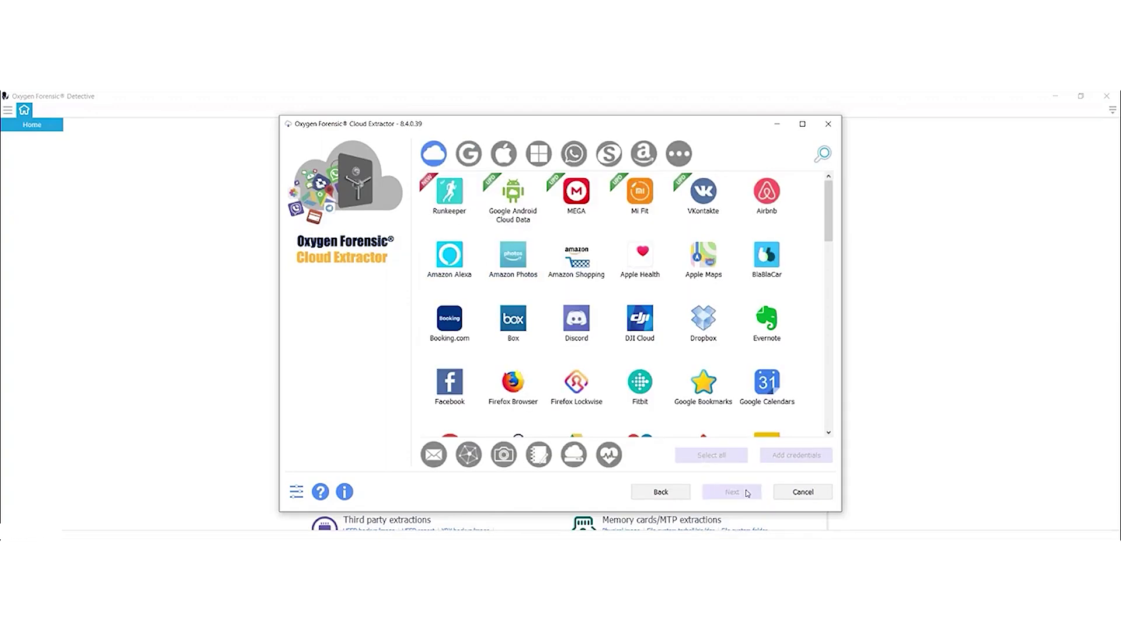
Choose Dropbox and apply its account username and password as credentials.
click(706, 328)
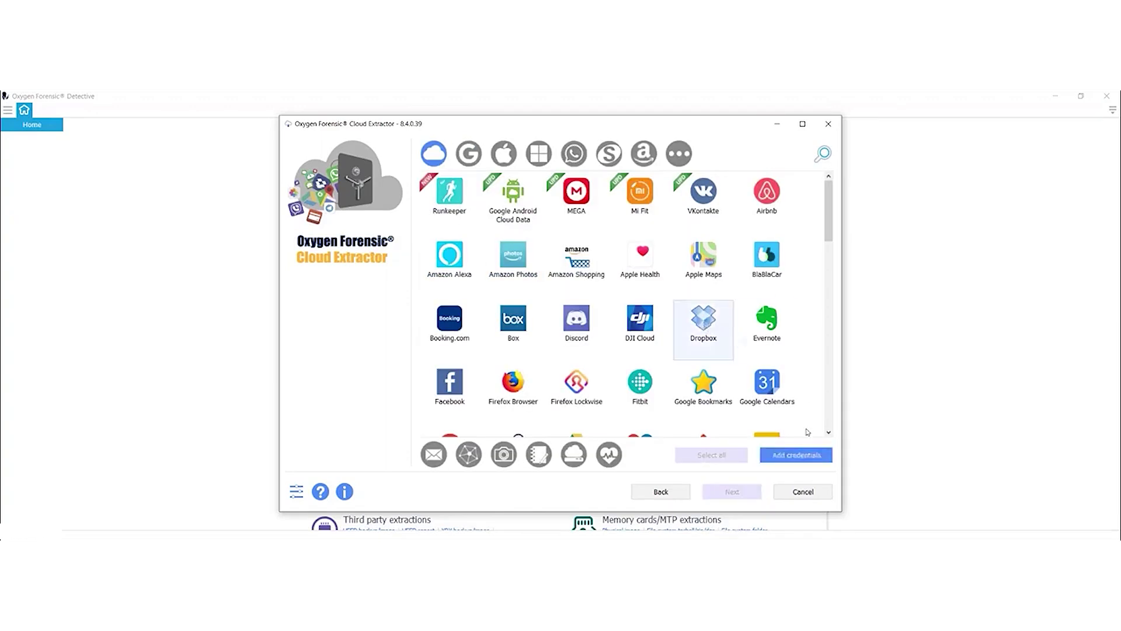
click(805, 459)
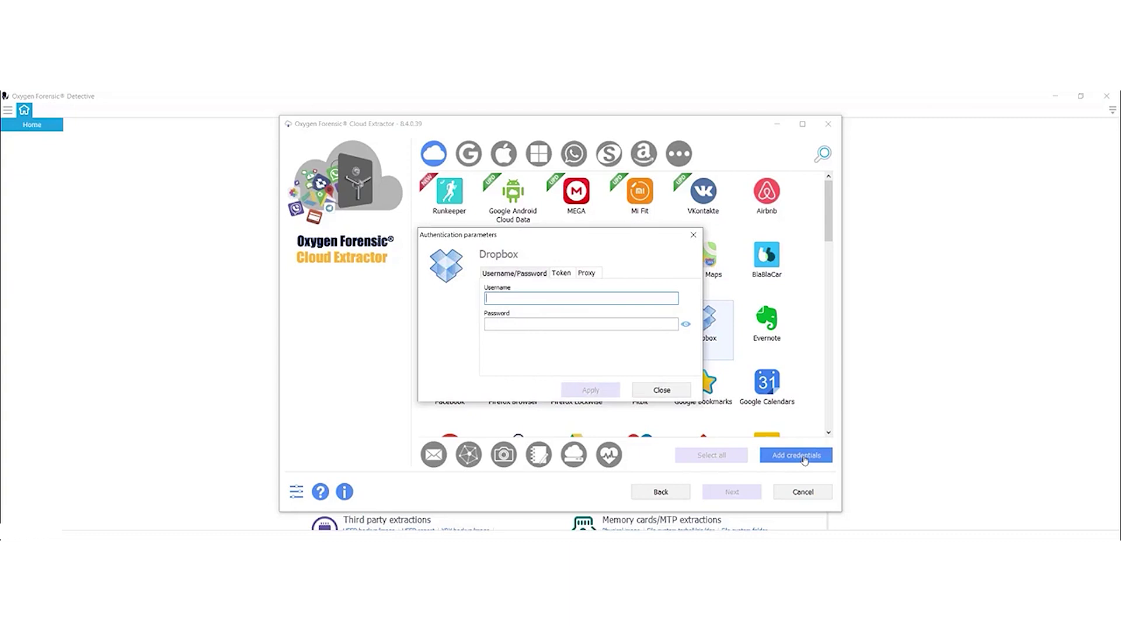
click(525, 298)
click(517, 324)
text(***********)
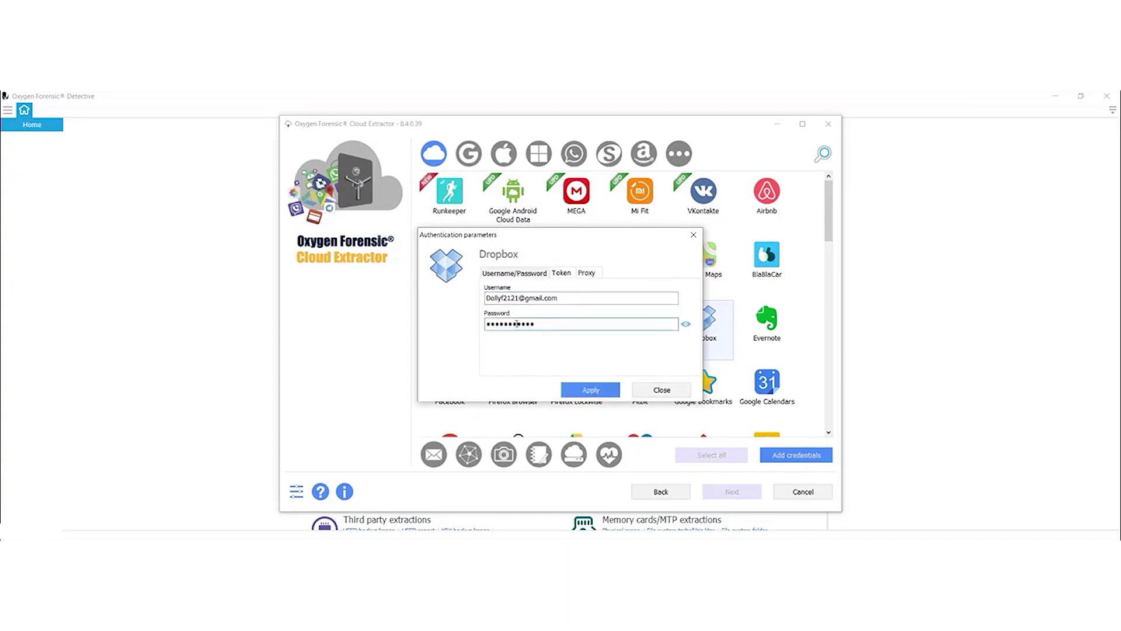
click(590, 389)
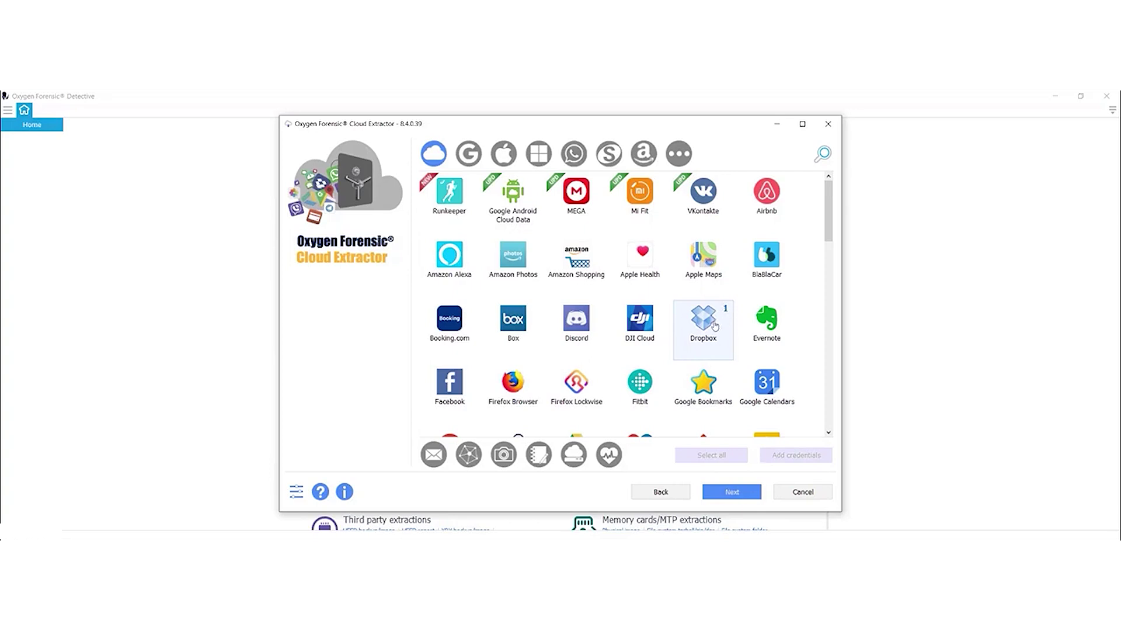
Review the Dropbox credentials and extractor settings, then continue to data categories.
click(736, 494)
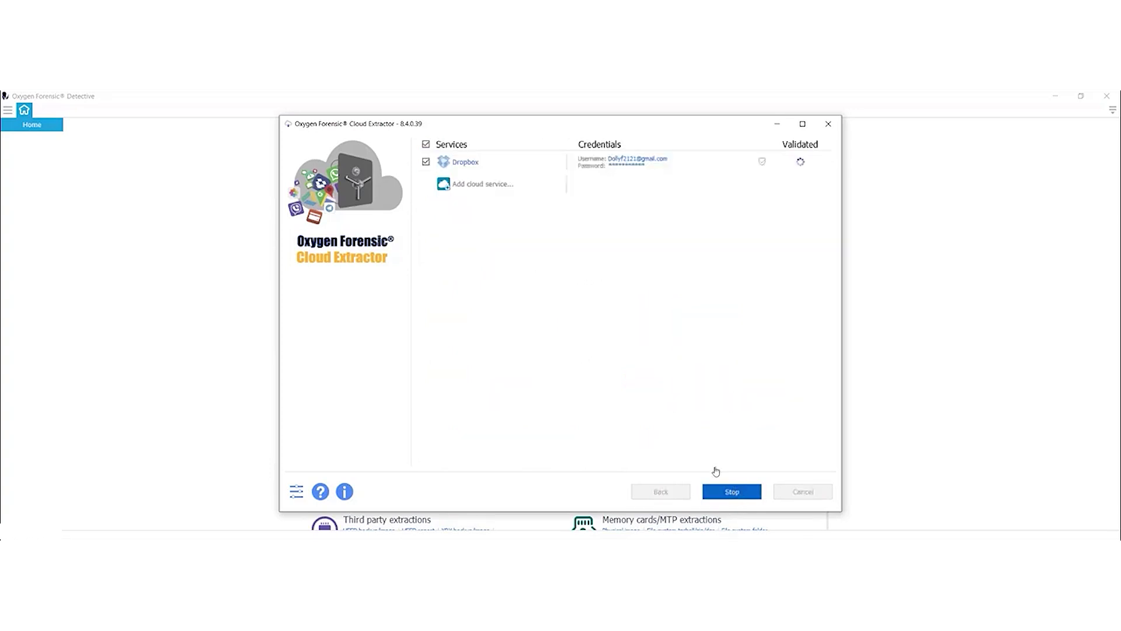
click(299, 490)
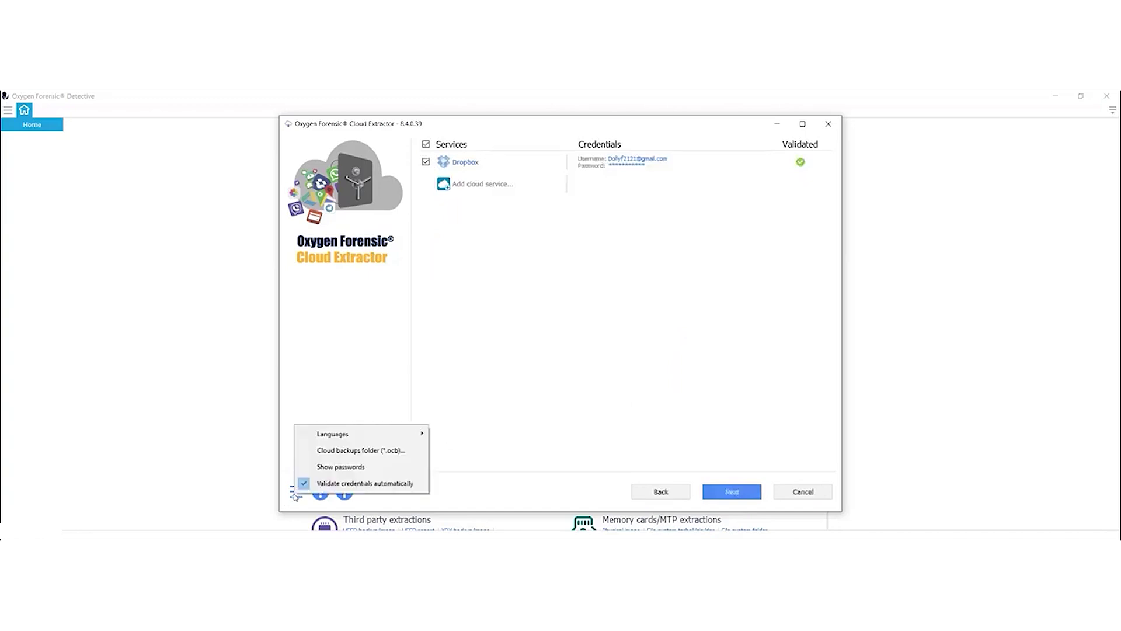
click(637, 277)
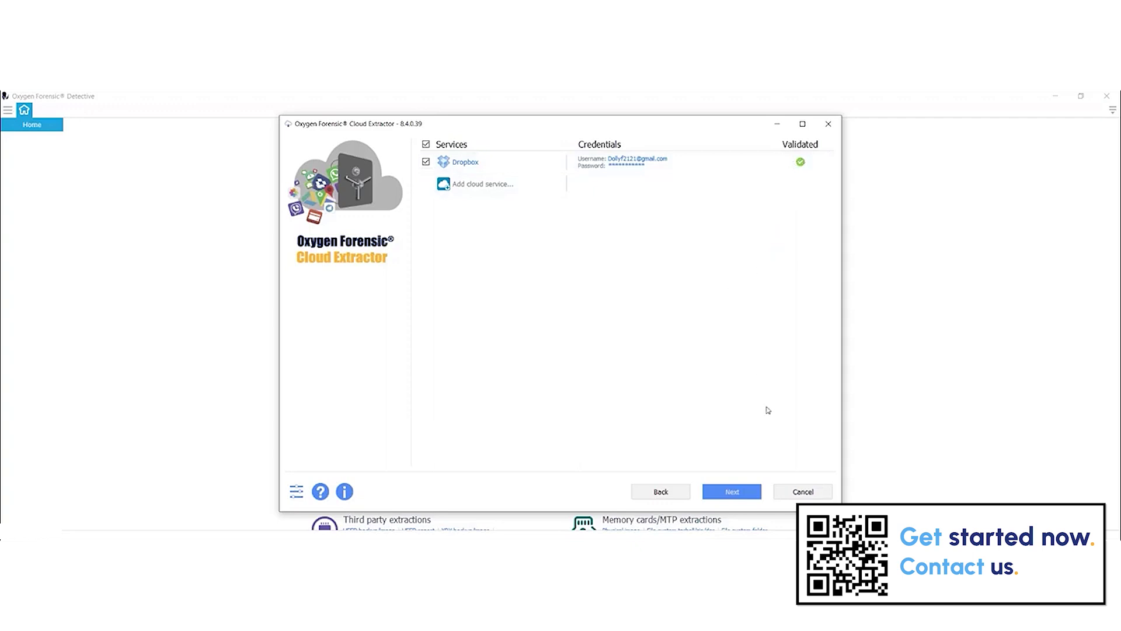
click(747, 492)
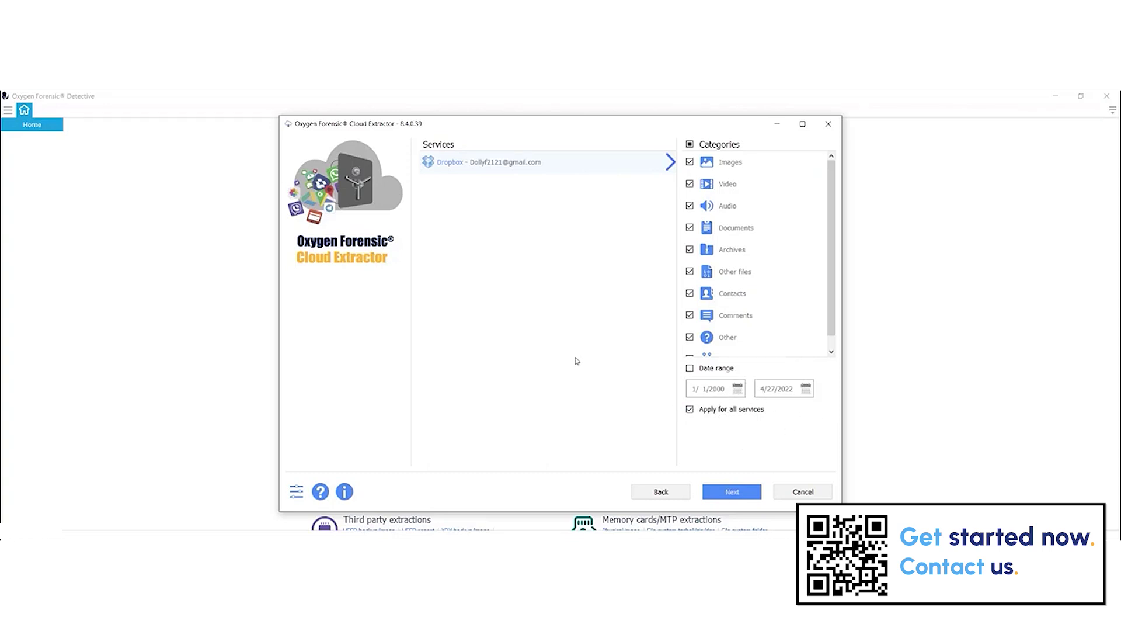
Extract all selected Dropbox categories and open the backup in Detective.
click(734, 494)
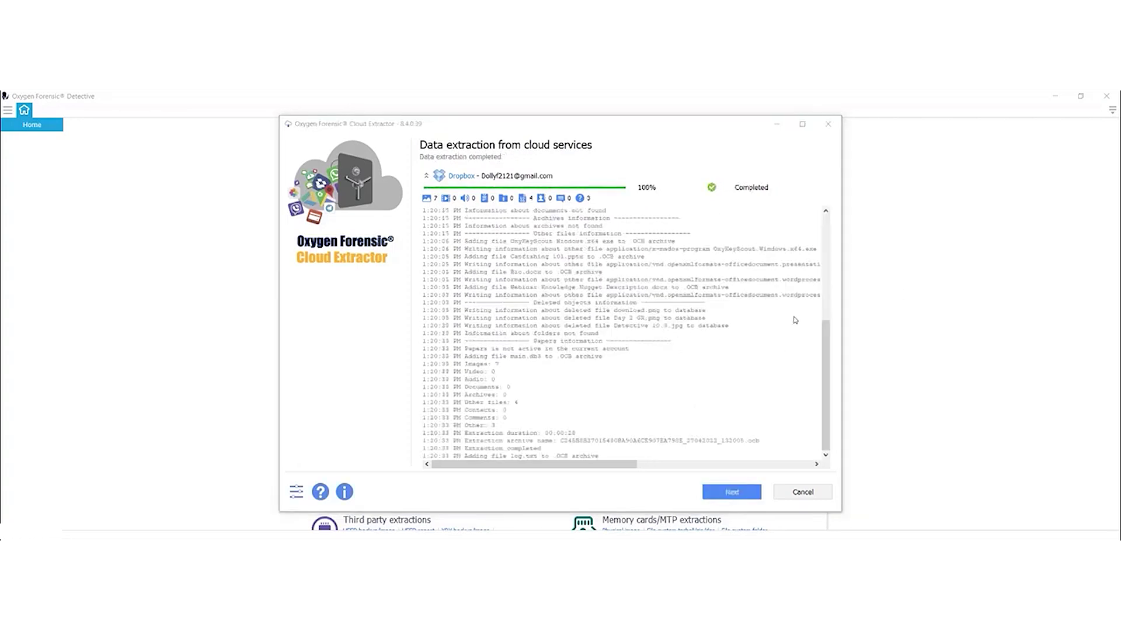
click(730, 492)
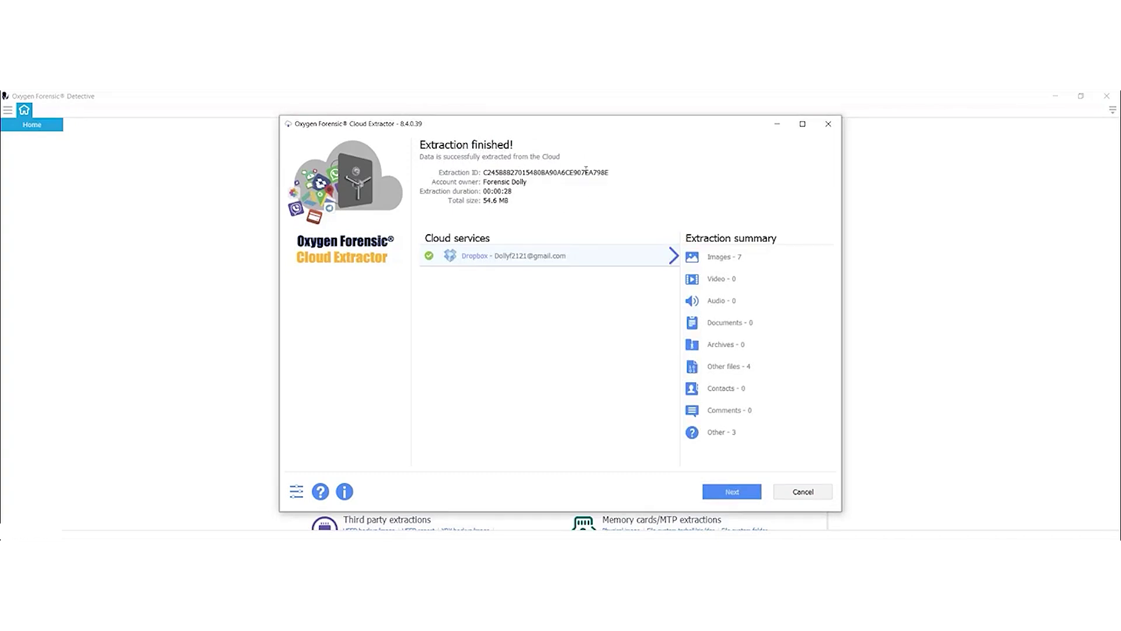
click(746, 499)
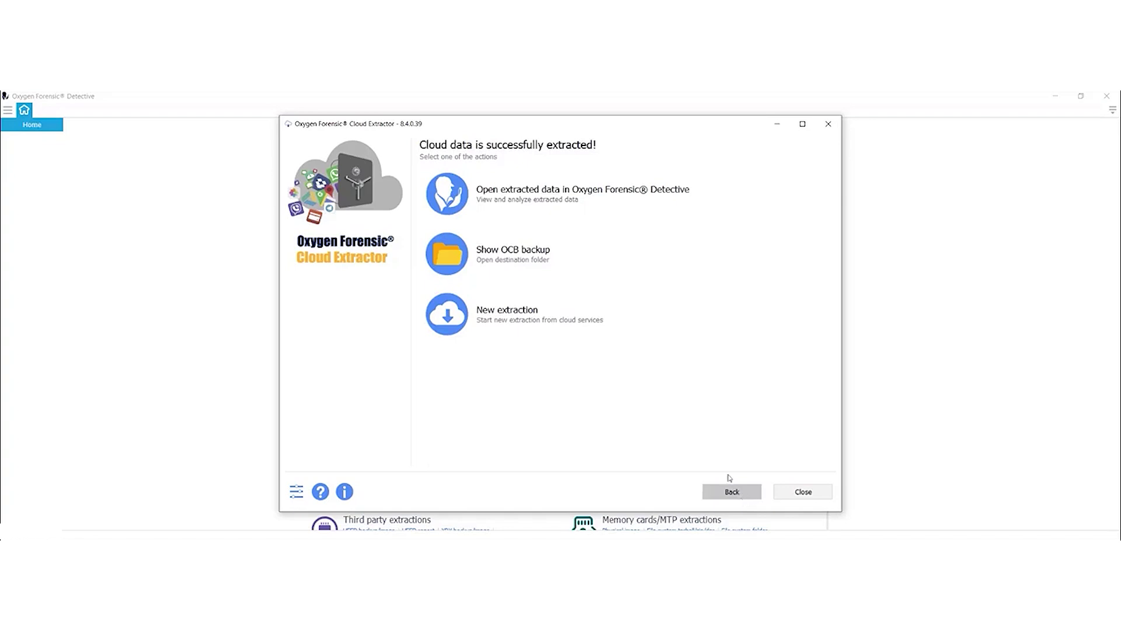
click(574, 200)
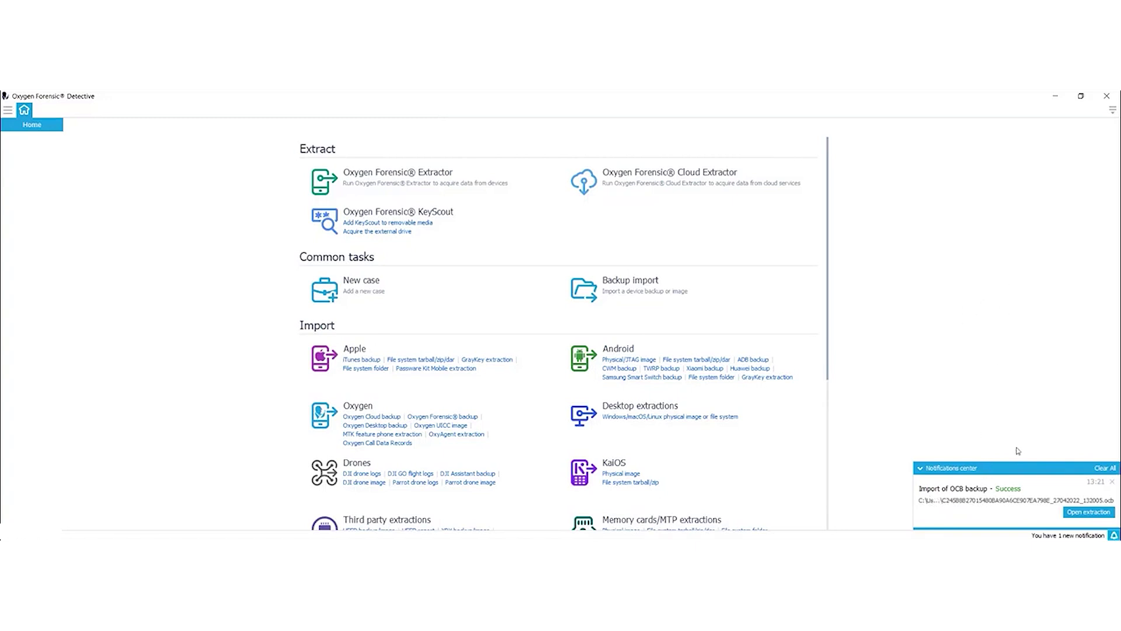
Open the imported Dropbox backup and view its contacts and 59 extraction logs.
click(1089, 512)
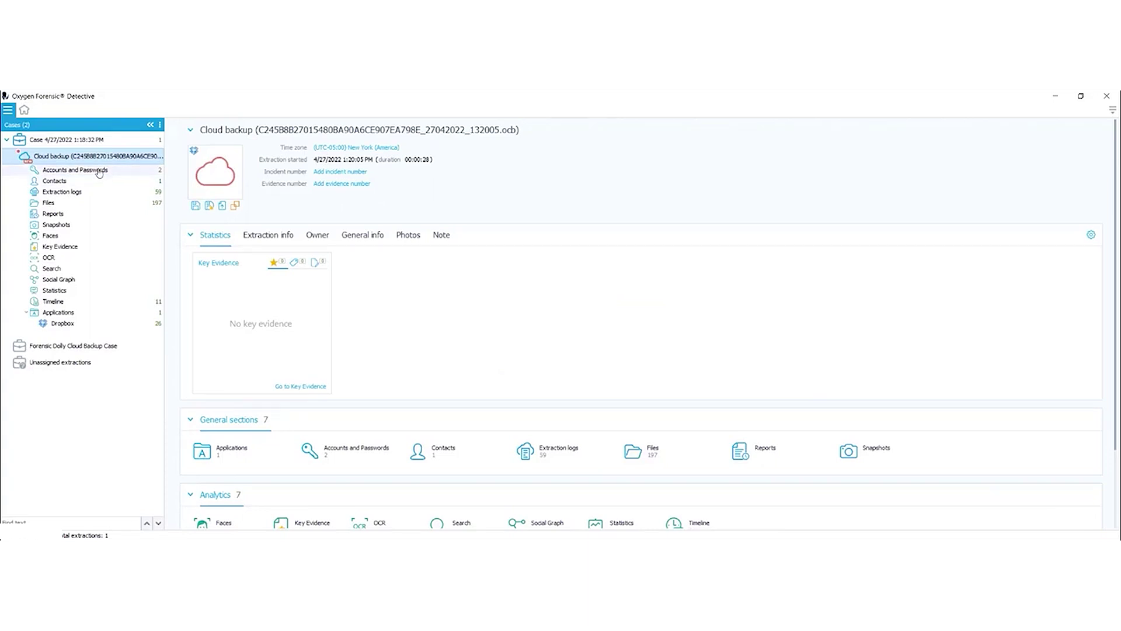
click(93, 180)
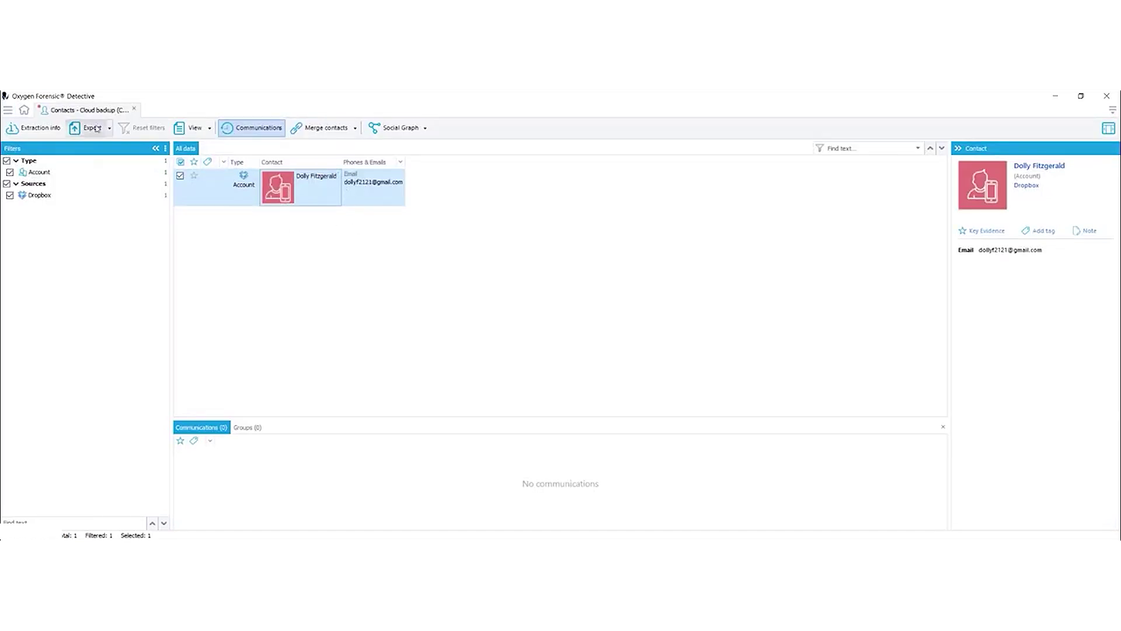
click(46, 130)
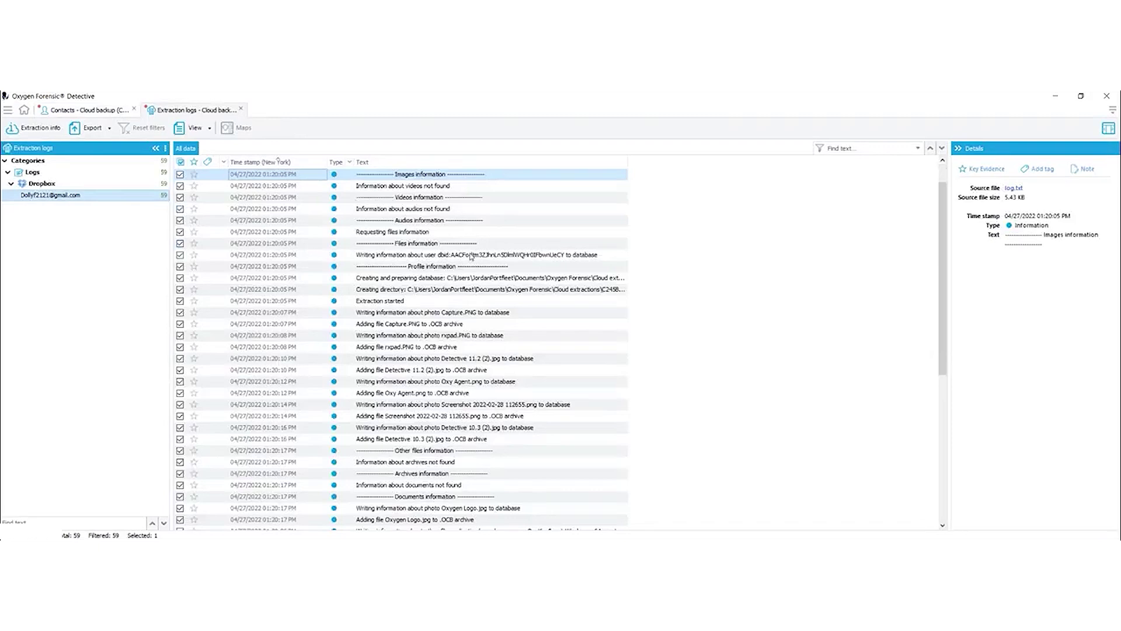
scroll(468, 280, down, 5)
scroll(468, 299, up, 5)
click(28, 131)
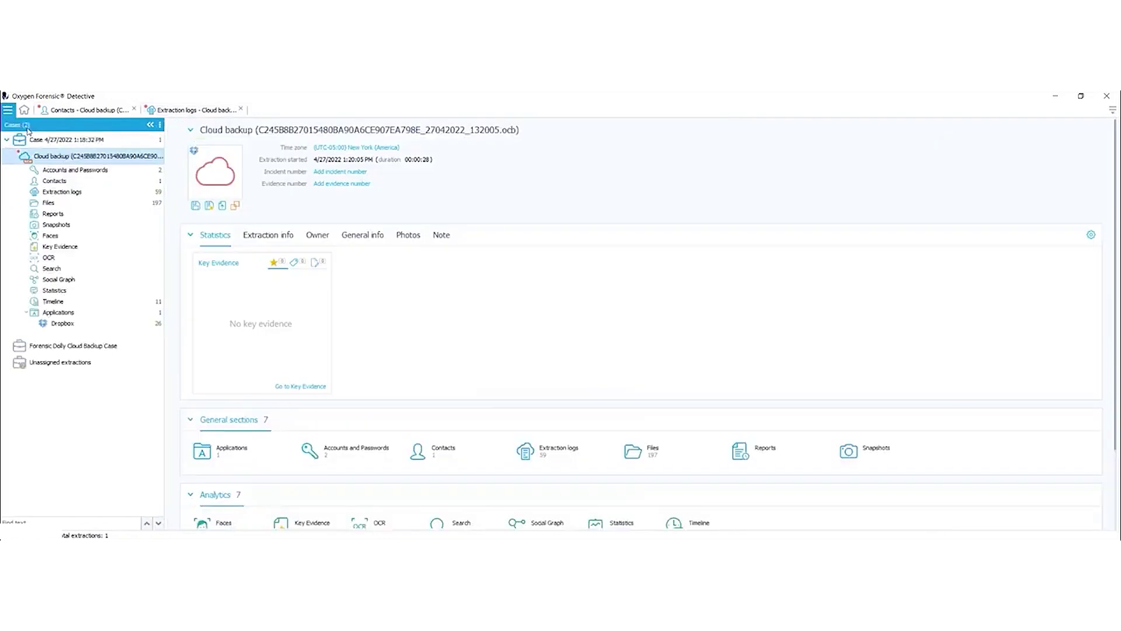
Browse the Dropbox backup's extracted files and scroll through the image thumbnails.
click(49, 203)
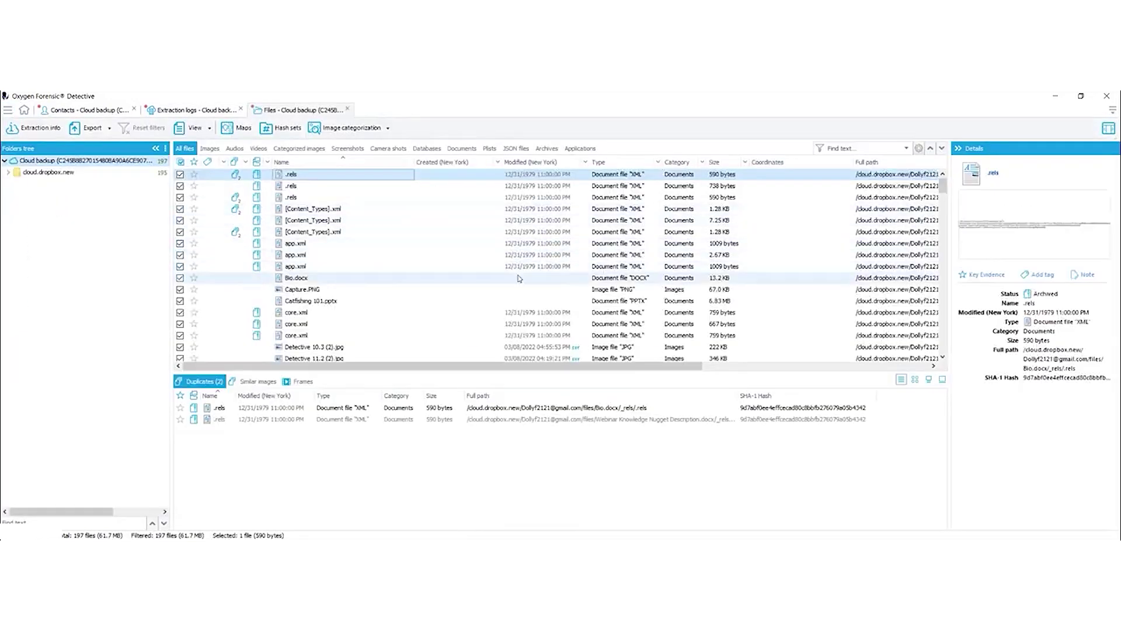
scroll(476, 268, down, 7)
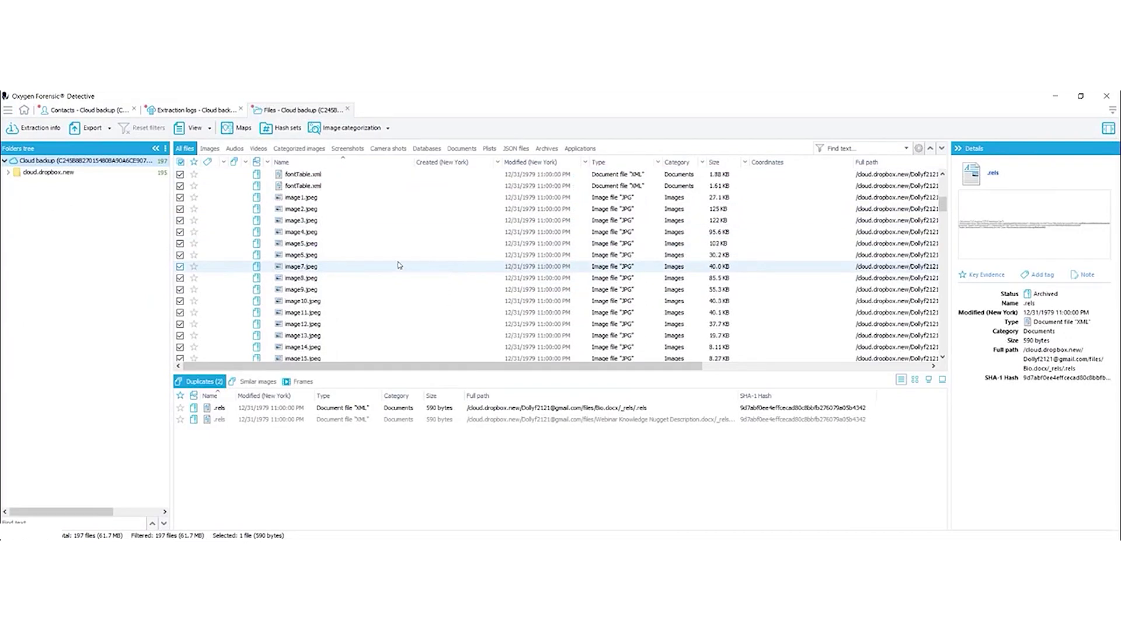
scroll(380, 252, up, 2)
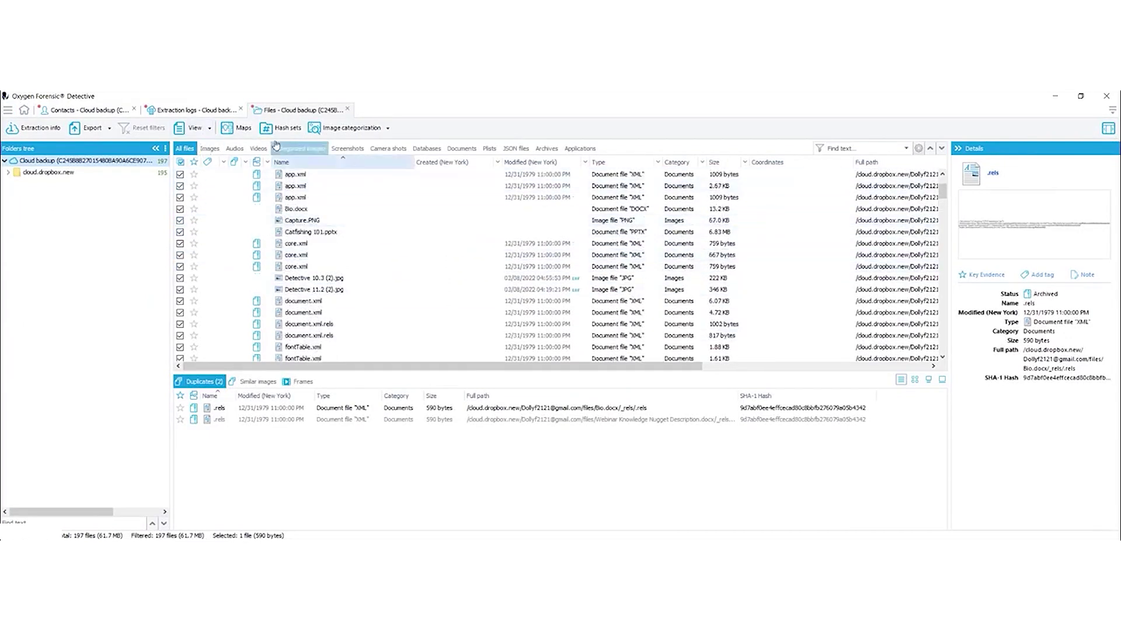
click(210, 148)
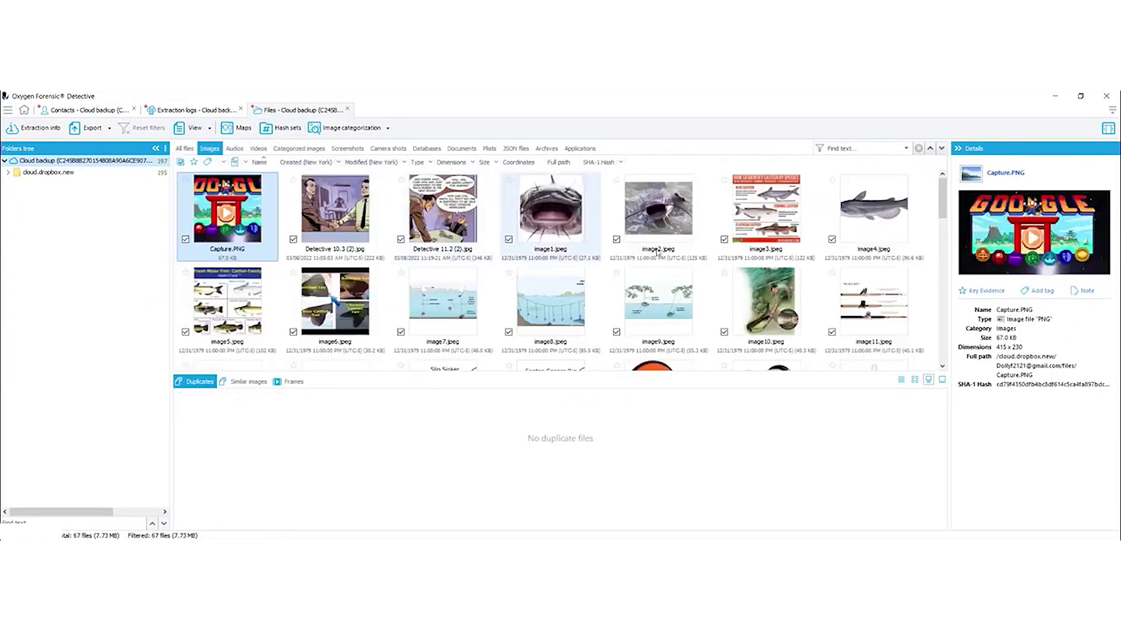
scroll(591, 251, down, 3)
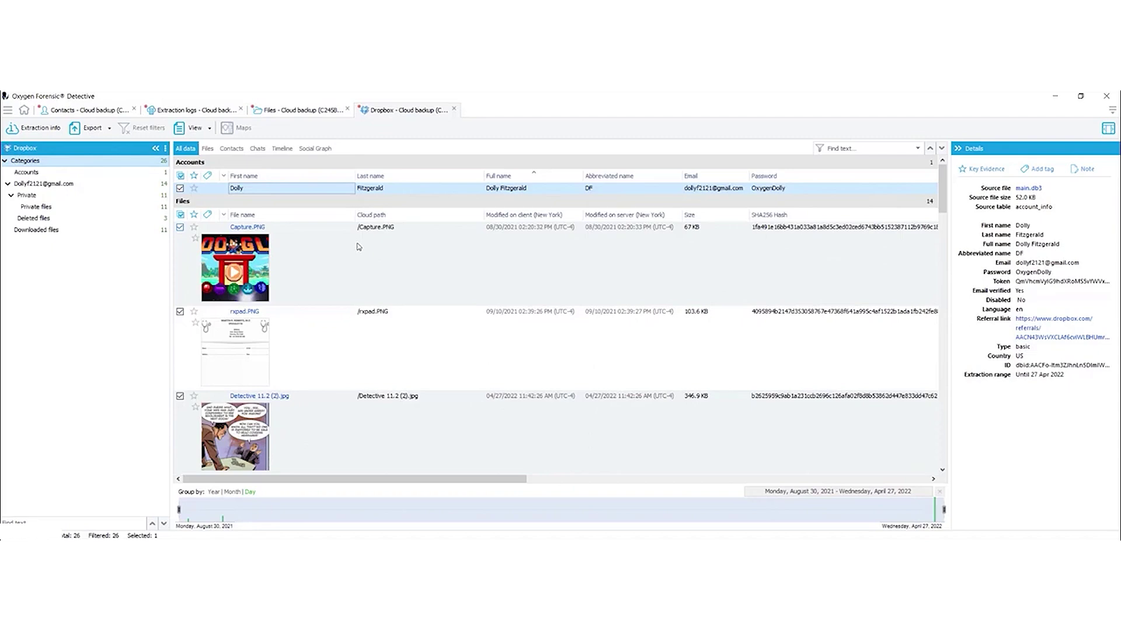
scroll(358, 246, down, 5)
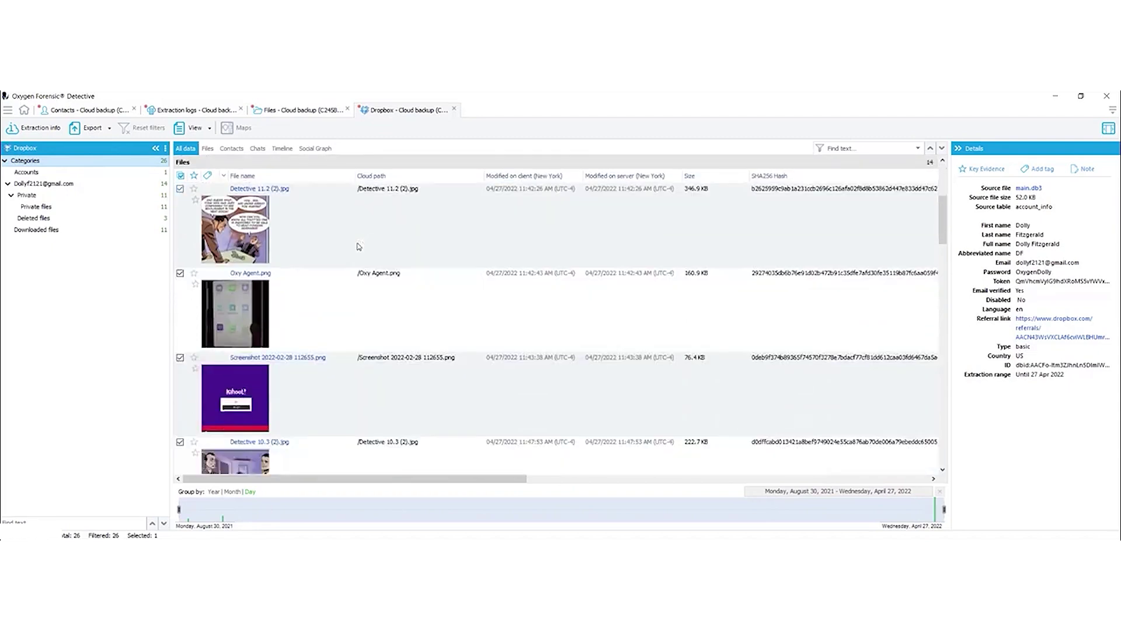
scroll(358, 247, down, 3)
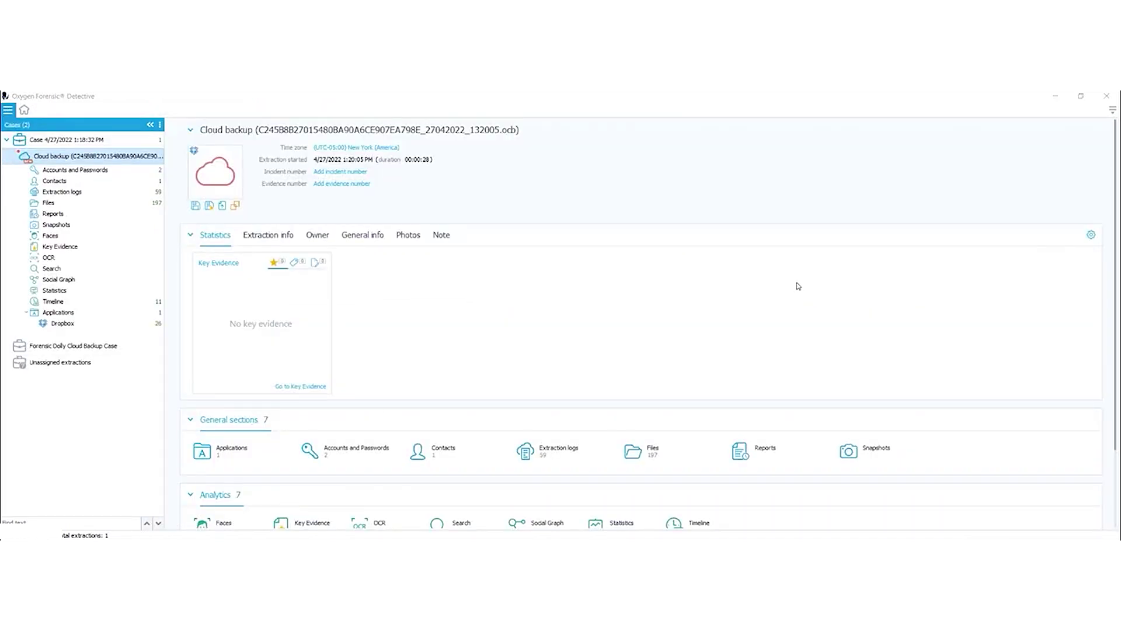